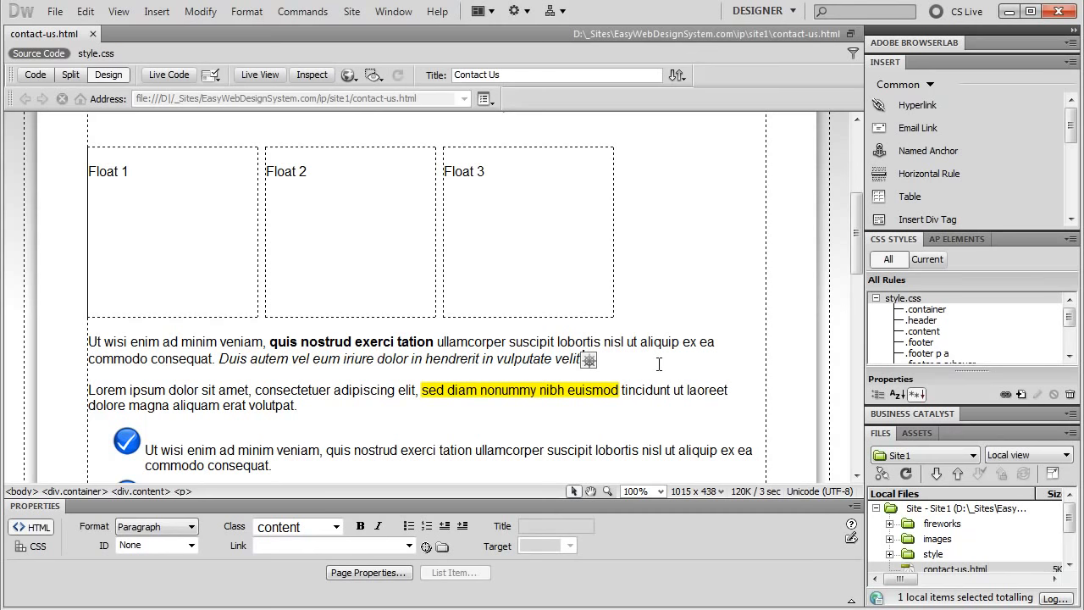
Step: End the italic sentence with an exclamation mark and insert a 4-row, 3-column, 500-pixel table below it with a top header and caption "Table 1"
text(!)
click(908, 196)
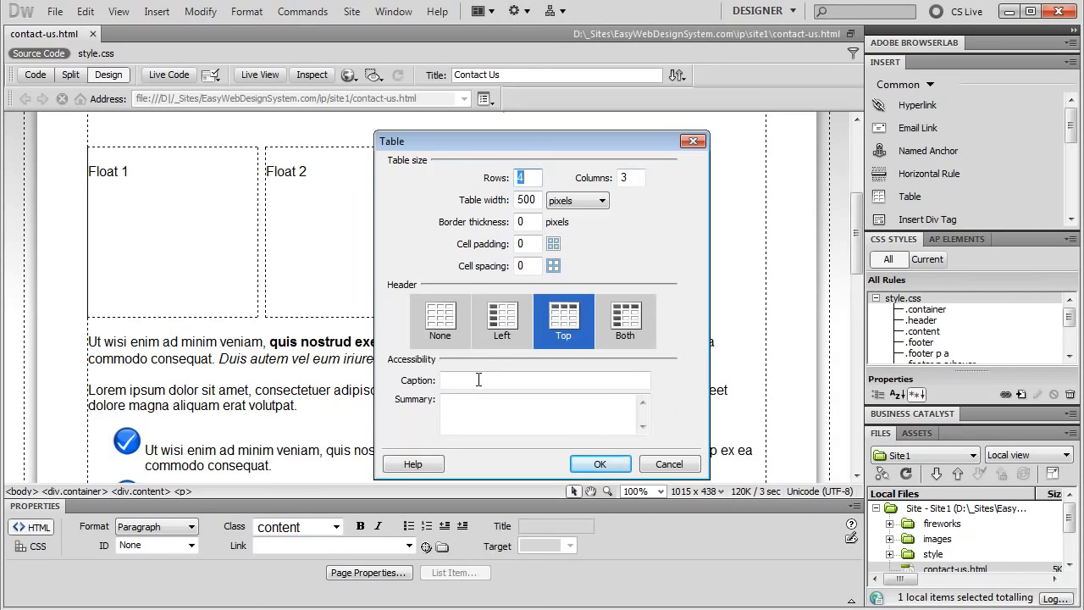
click(479, 379)
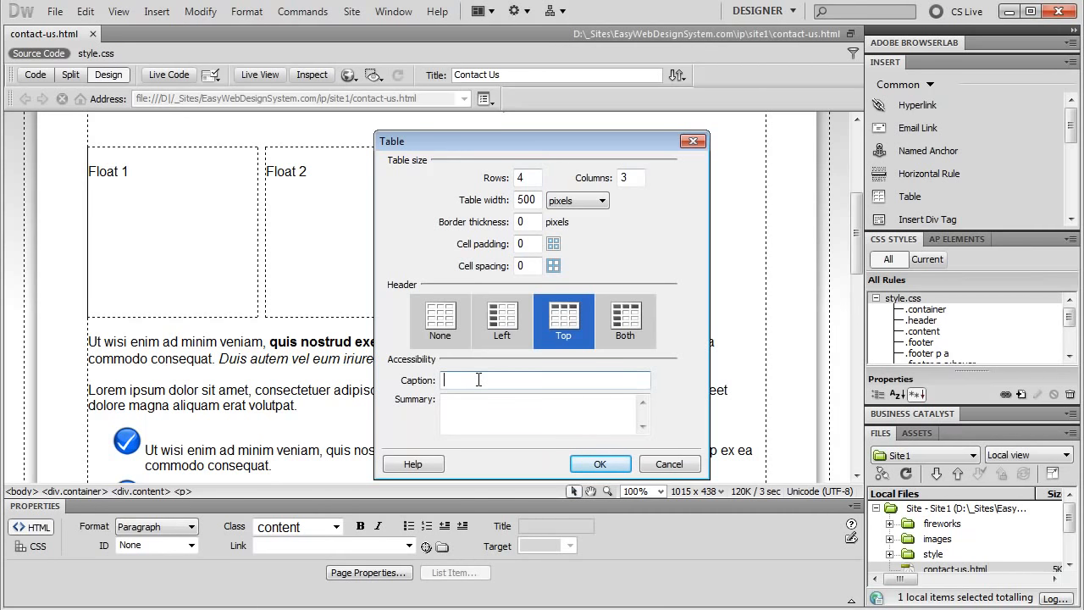
text(Table 1)
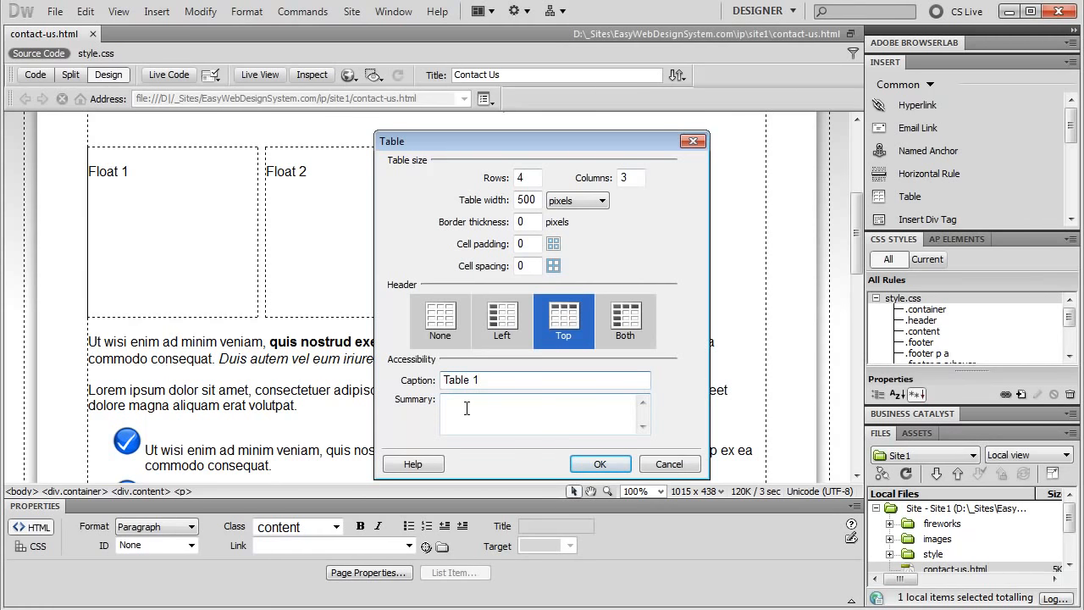
click(598, 464)
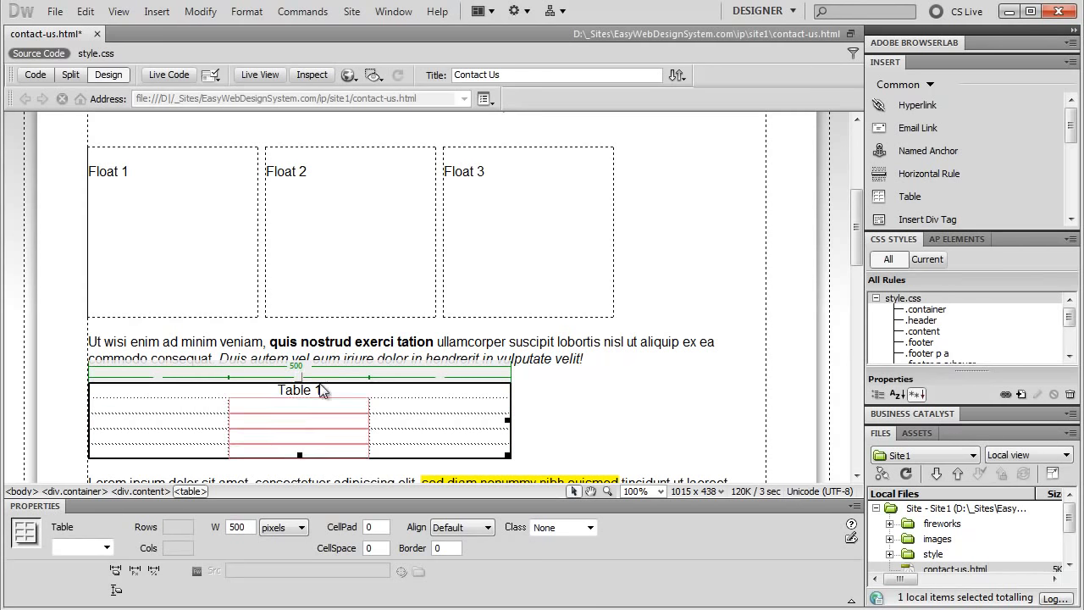
Step: Fill the table's header row with Header 1, Header 2 and Header 3
click(163, 408)
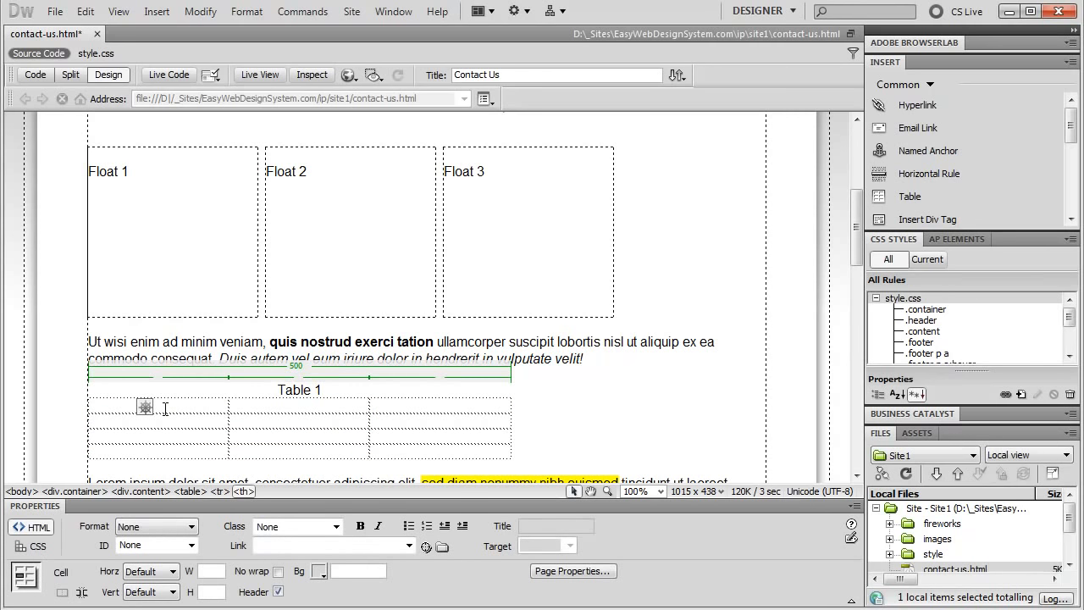
text(Header 1)
click(287, 407)
text(Header )
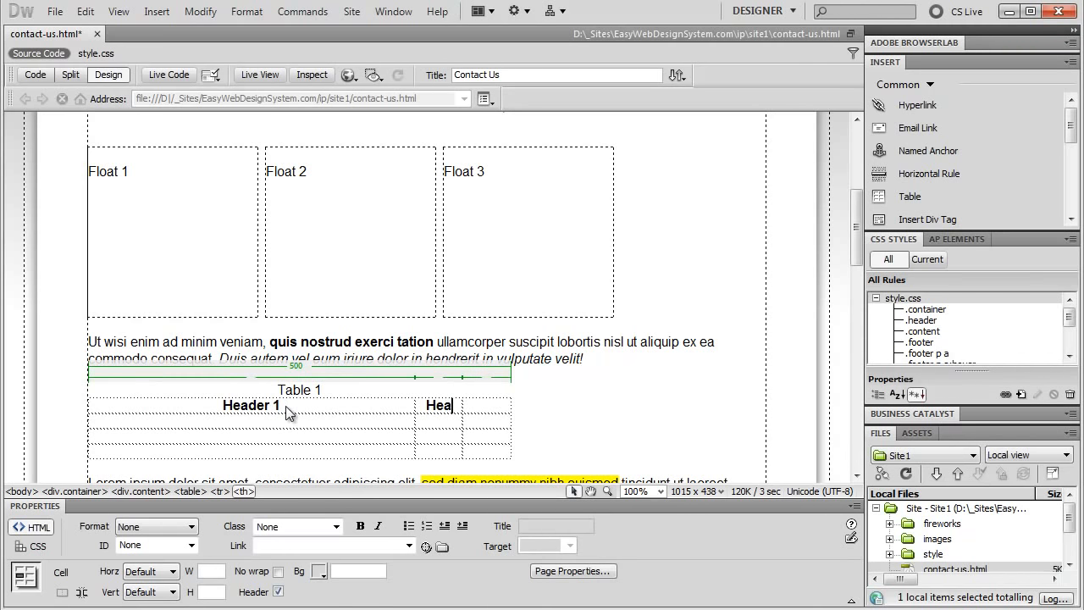
text(2)
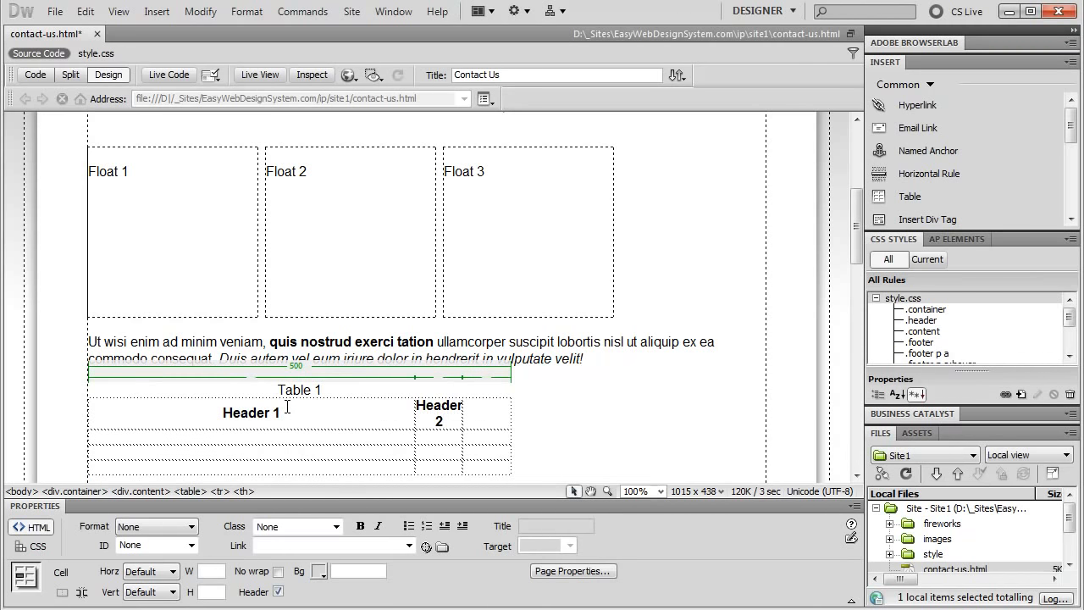
key(Tab)
text(Hea)
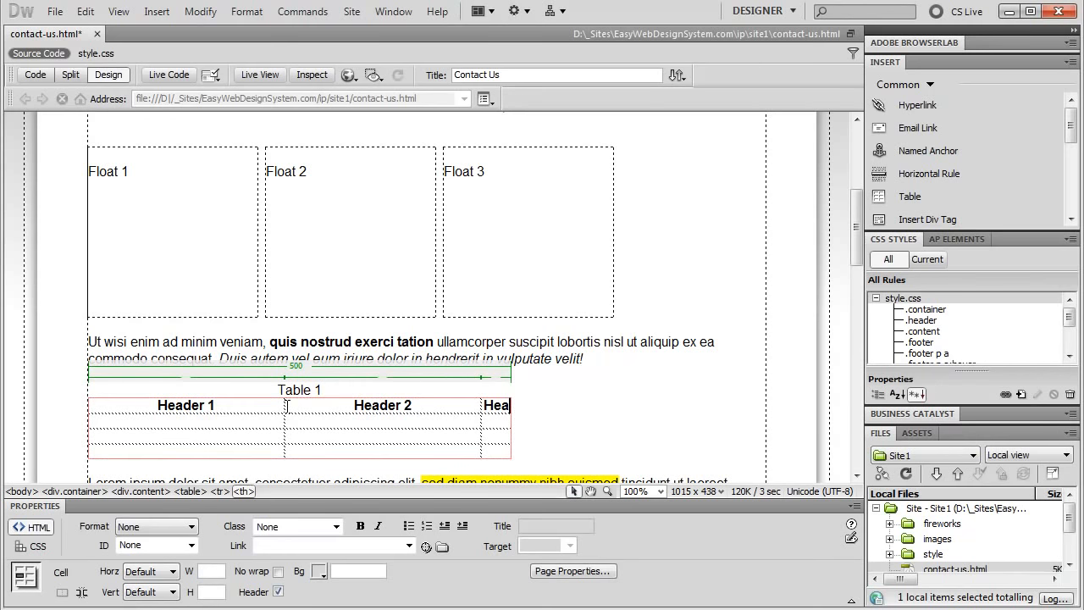
text(der 3)
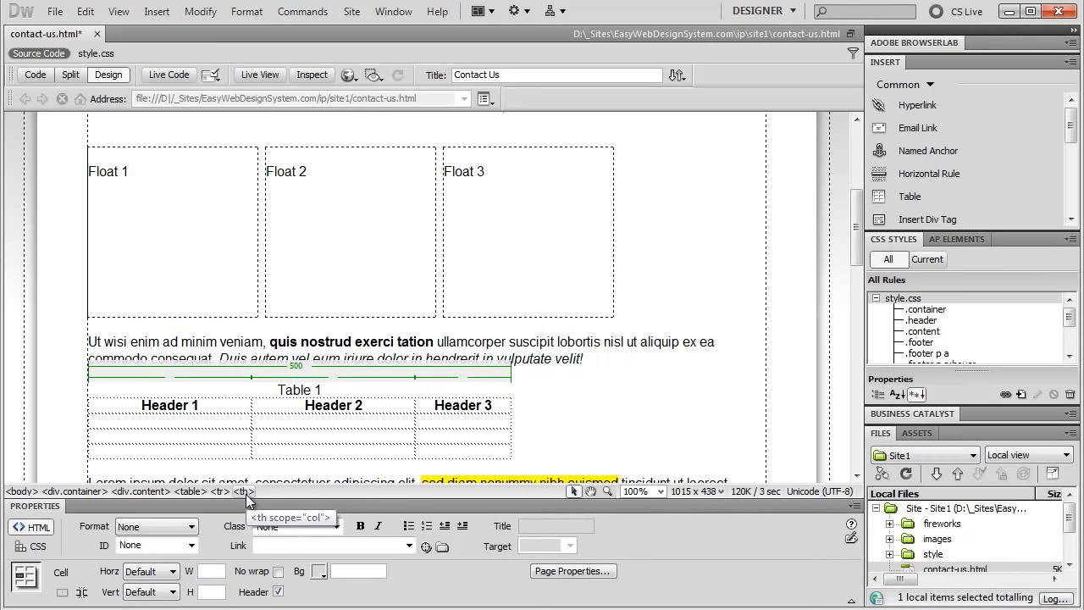
Step: Enter 1, 2 and 3 in the three cells under Header 1
click(186, 426)
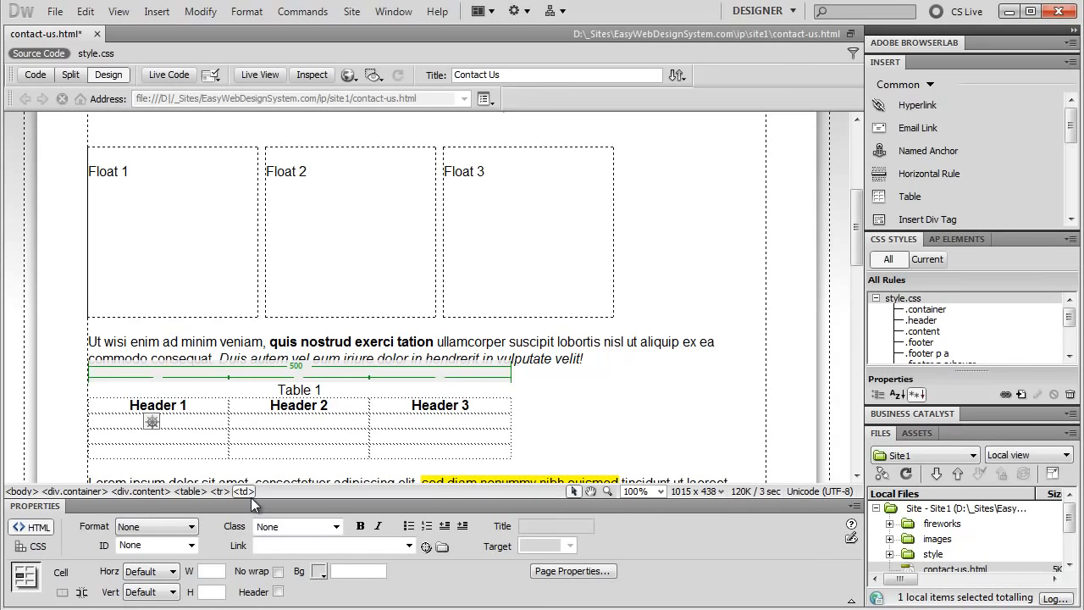
click(179, 419)
text(1)
click(152, 435)
text(2)
click(123, 451)
text(3)
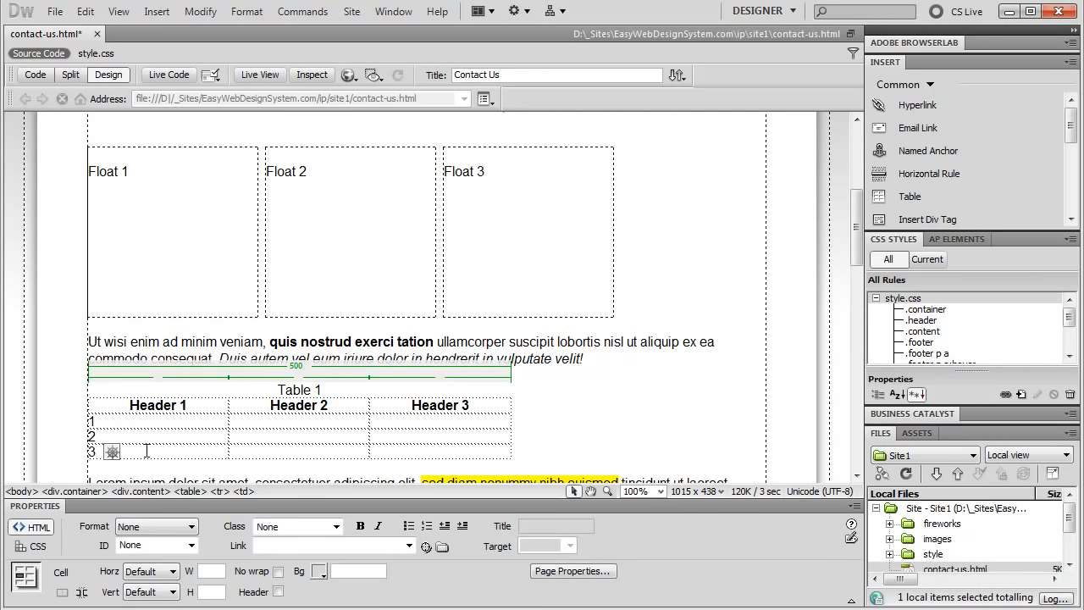
Step: Enter I, II and III in the cells under Header 2 and review the table's source code
click(271, 422)
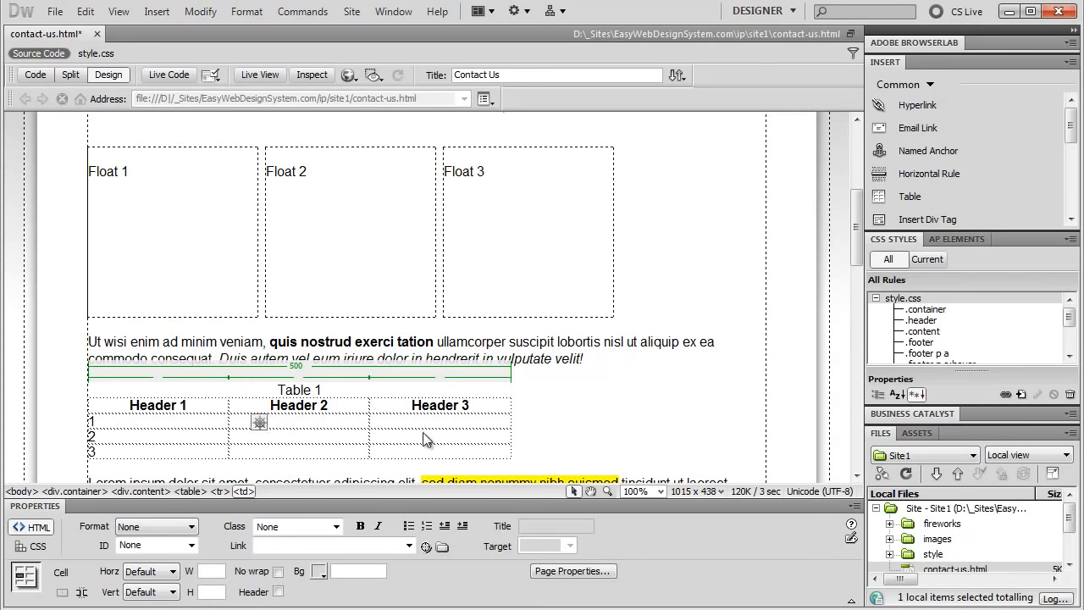
click(330, 433)
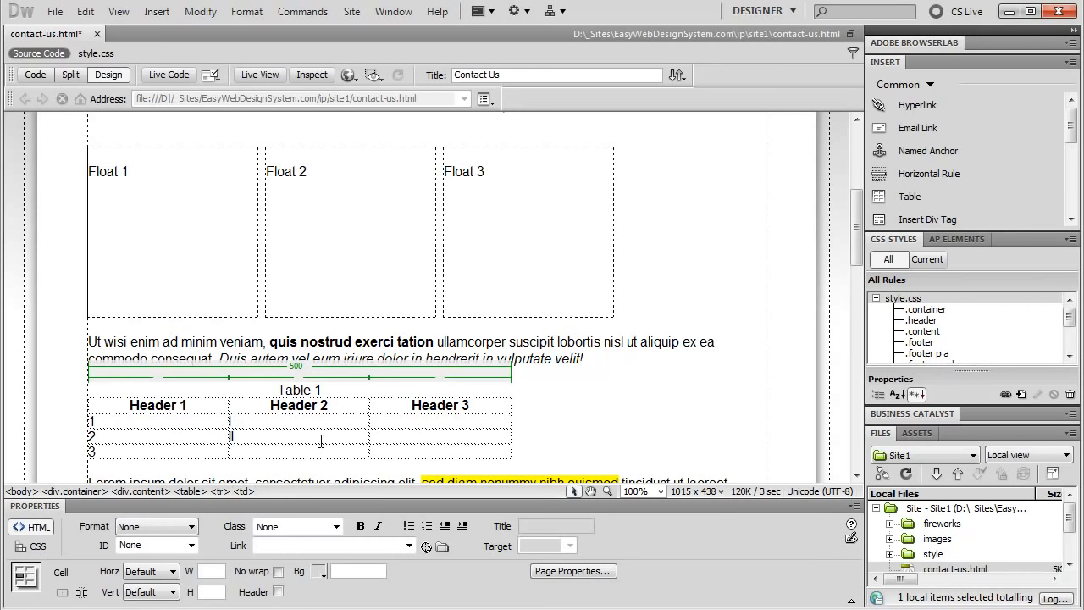
click(313, 451)
text(III)
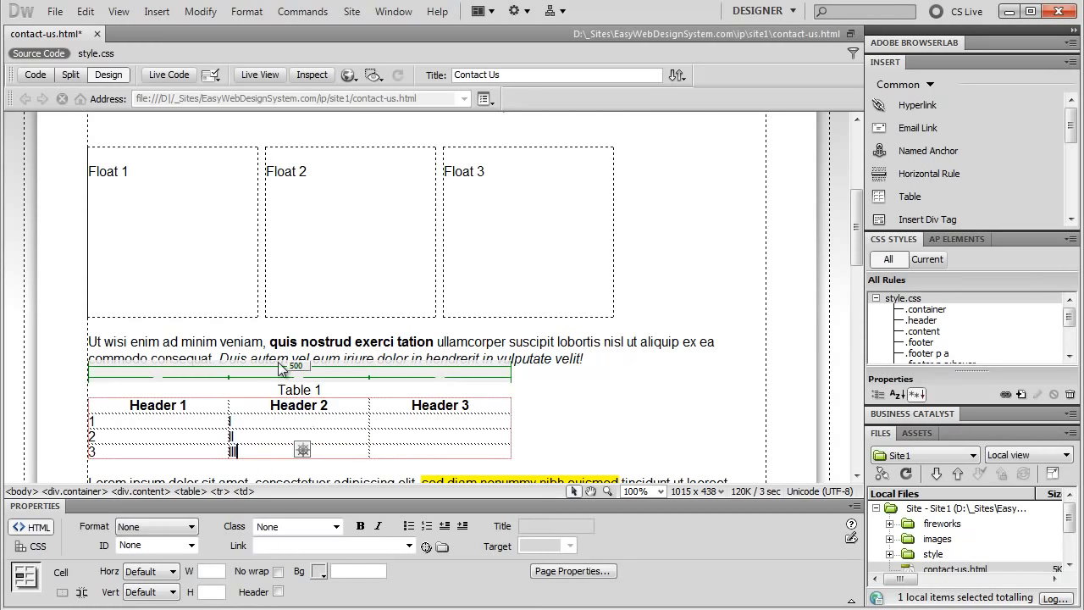
click(36, 74)
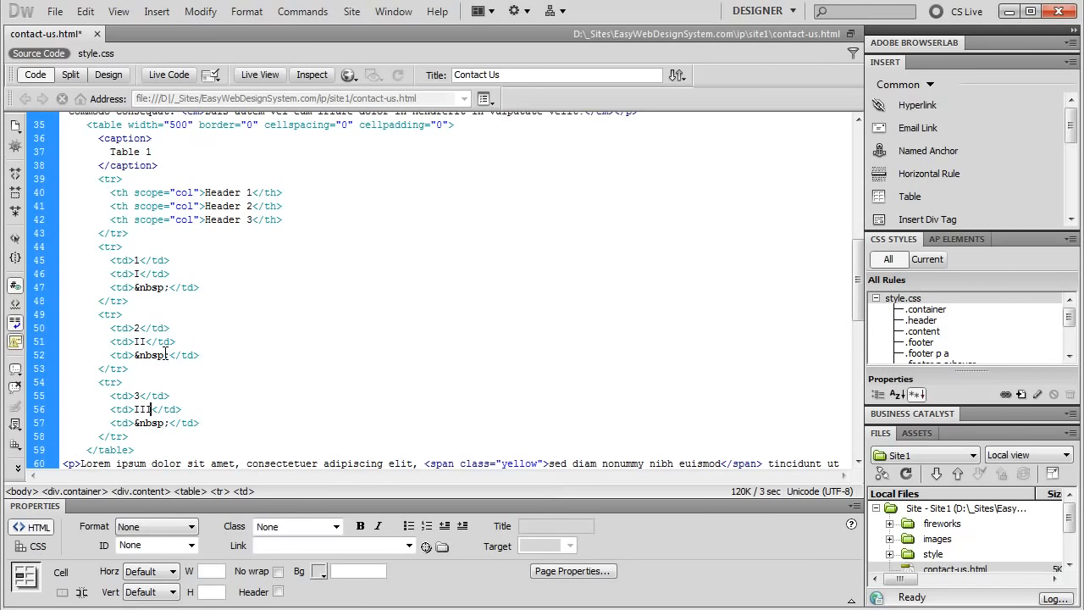
click(109, 76)
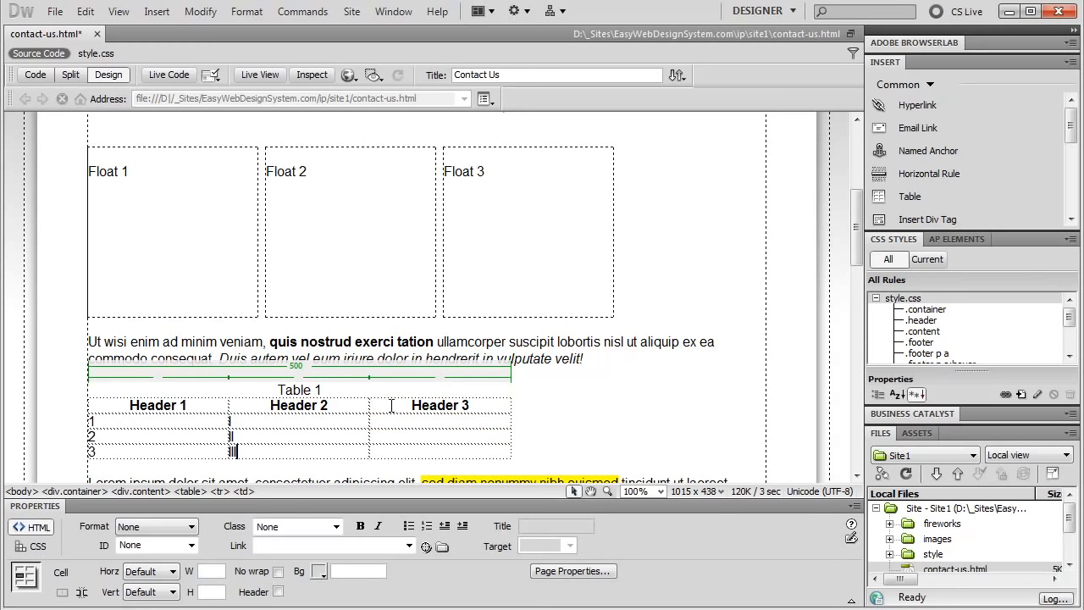
Step: Enter a, b and c in the three cells under Header 3
click(463, 416)
text(a)
click(390, 440)
text(b)
click(388, 453)
text(c)
Step: Center the contents of all cells in the three rows below the header horizontally
drag(227, 415, 410, 451)
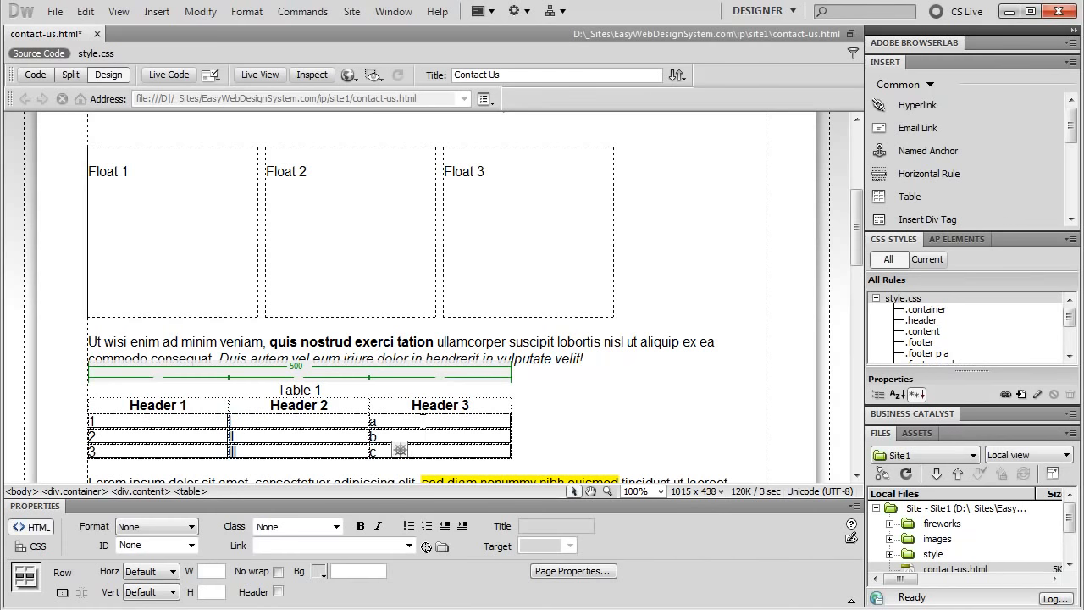
click(172, 577)
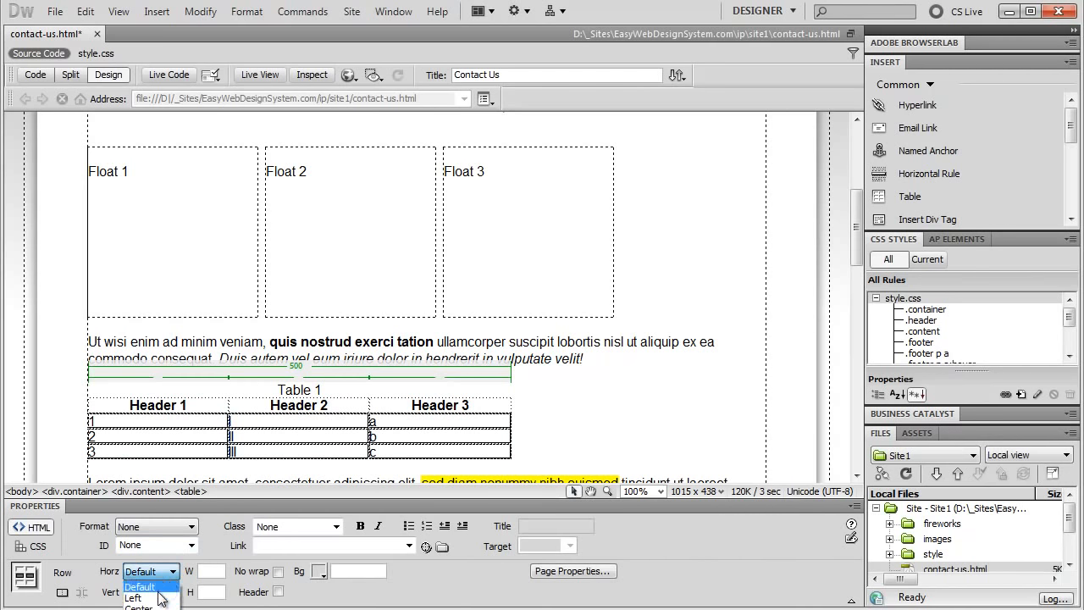
click(155, 596)
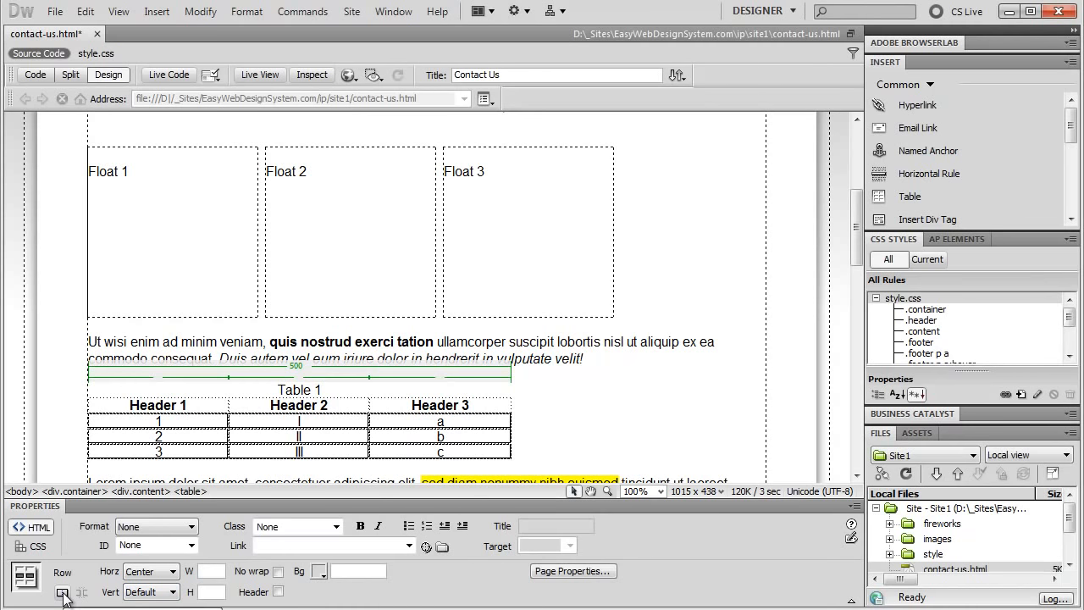
Step: Select the whole table and set its alignment on the page to Center
click(177, 417)
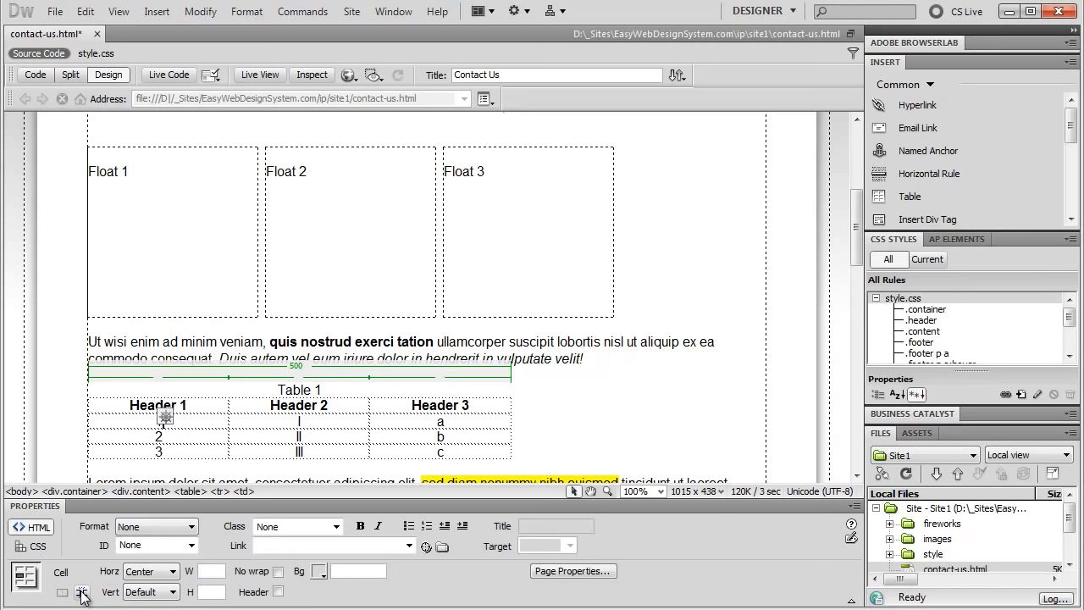
click(190, 491)
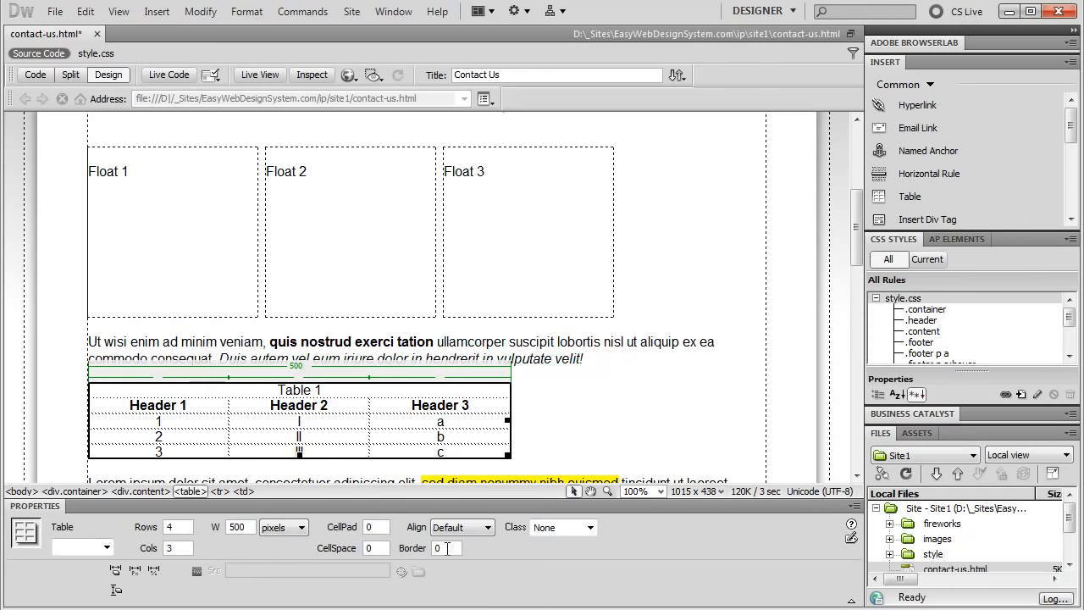
click(482, 525)
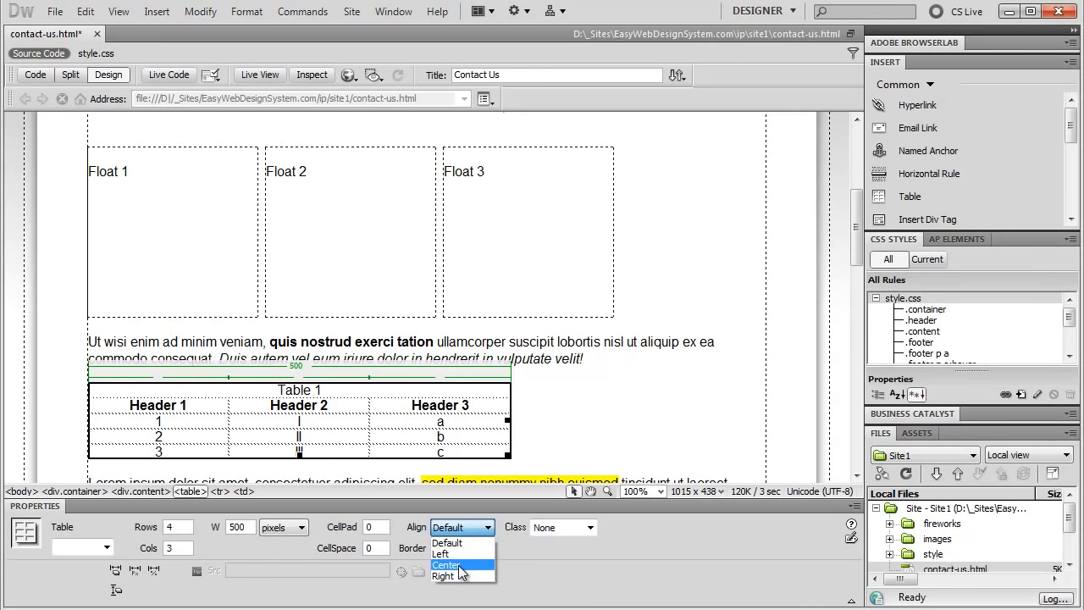
click(458, 566)
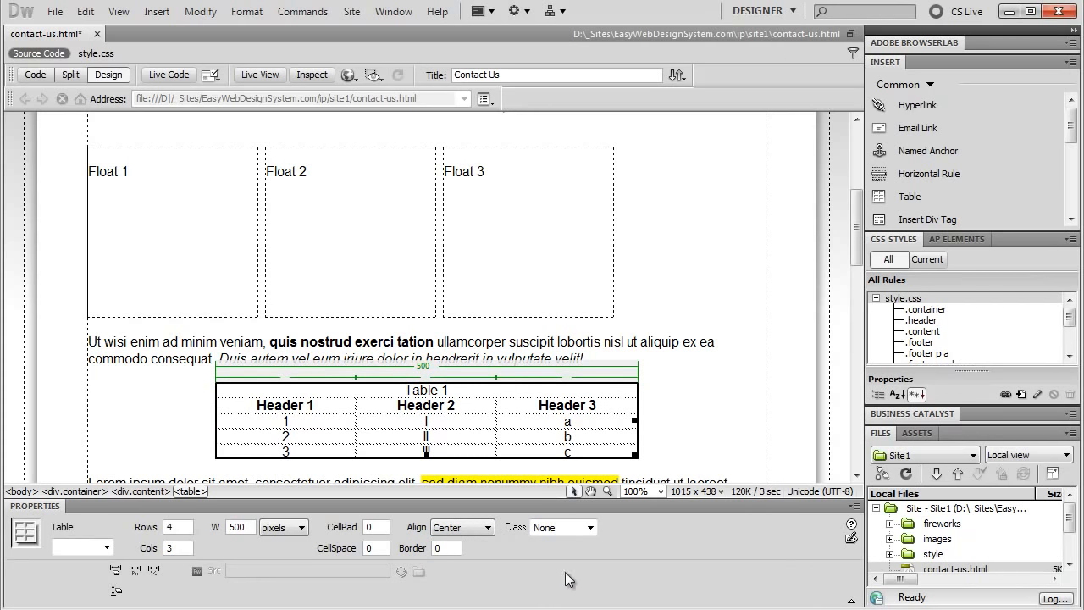
click(590, 528)
click(643, 527)
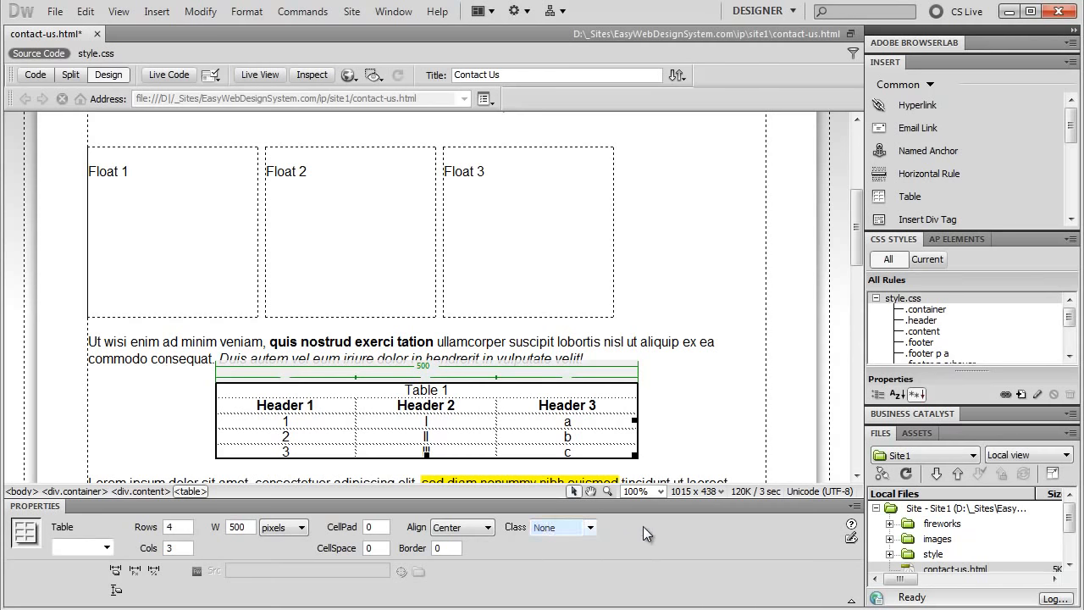
click(106, 547)
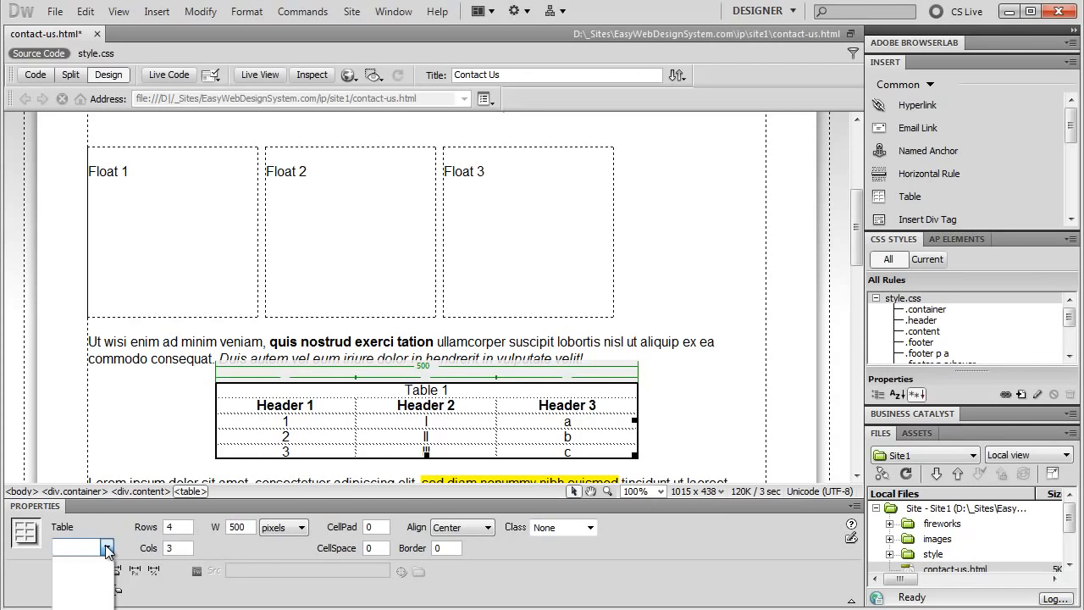
click(705, 542)
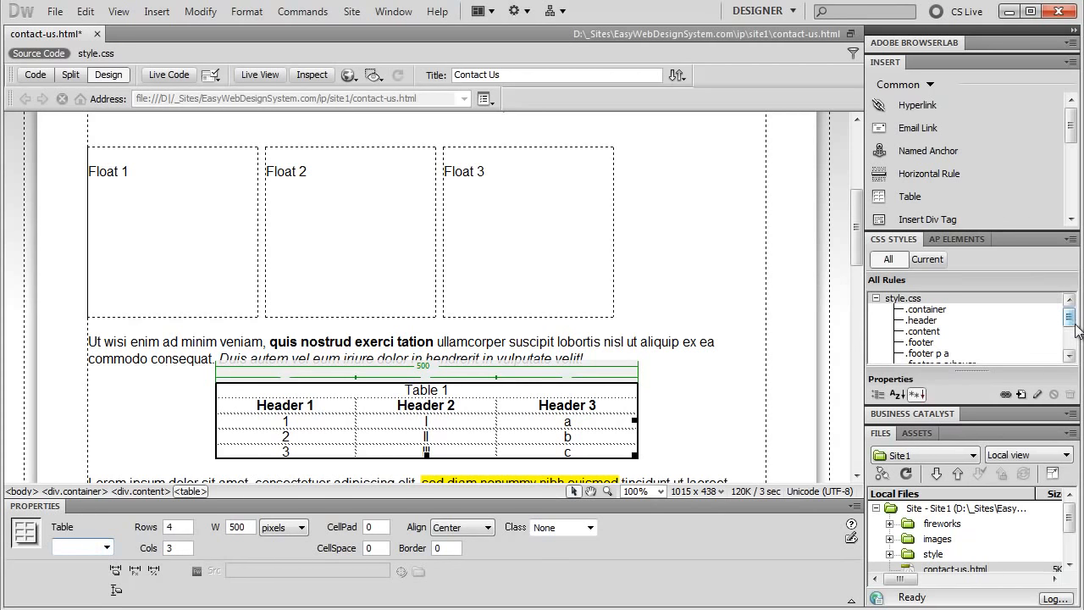
Step: Create a new CSS class rule named .tableone, defined in style.css
click(1023, 395)
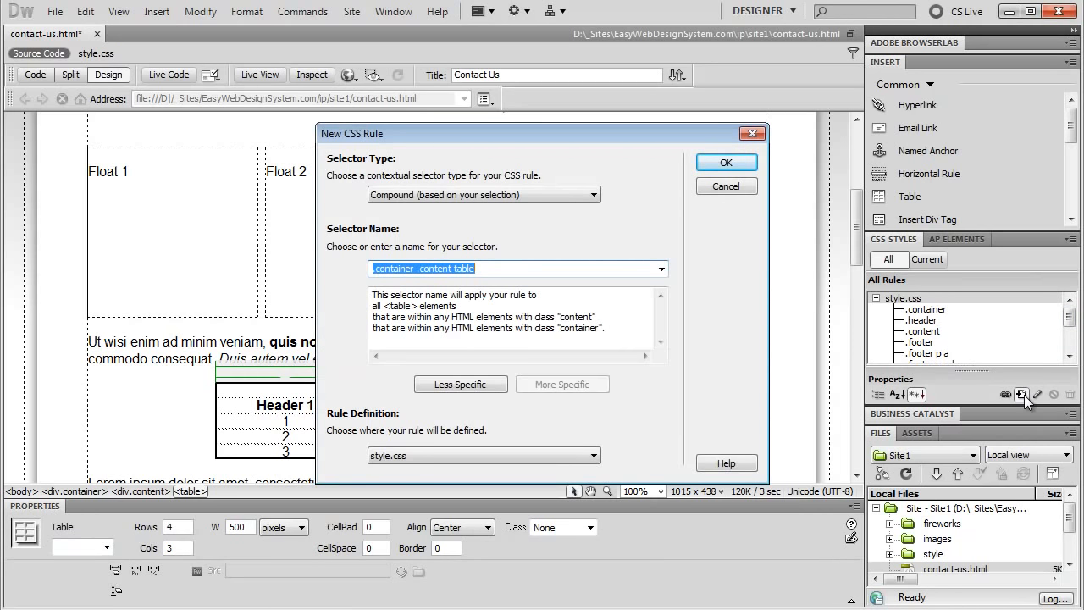
click(537, 197)
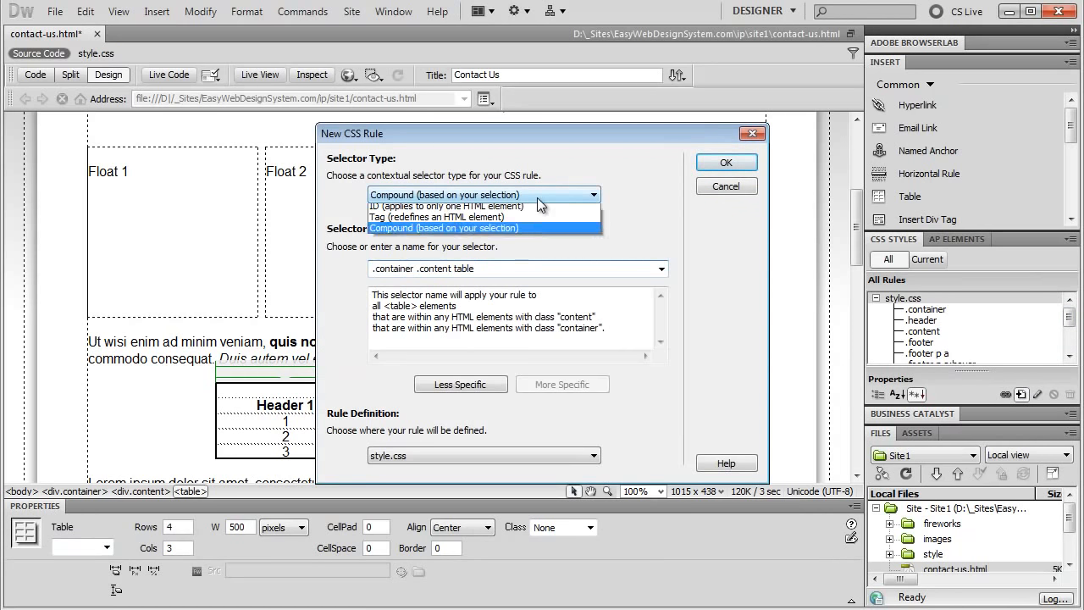
click(467, 212)
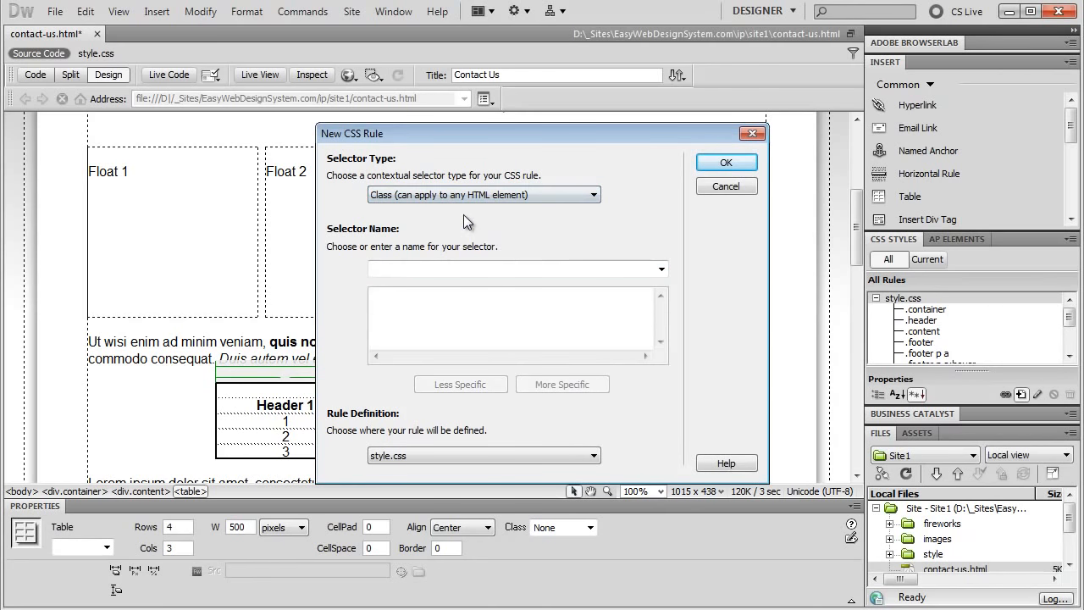
click(406, 269)
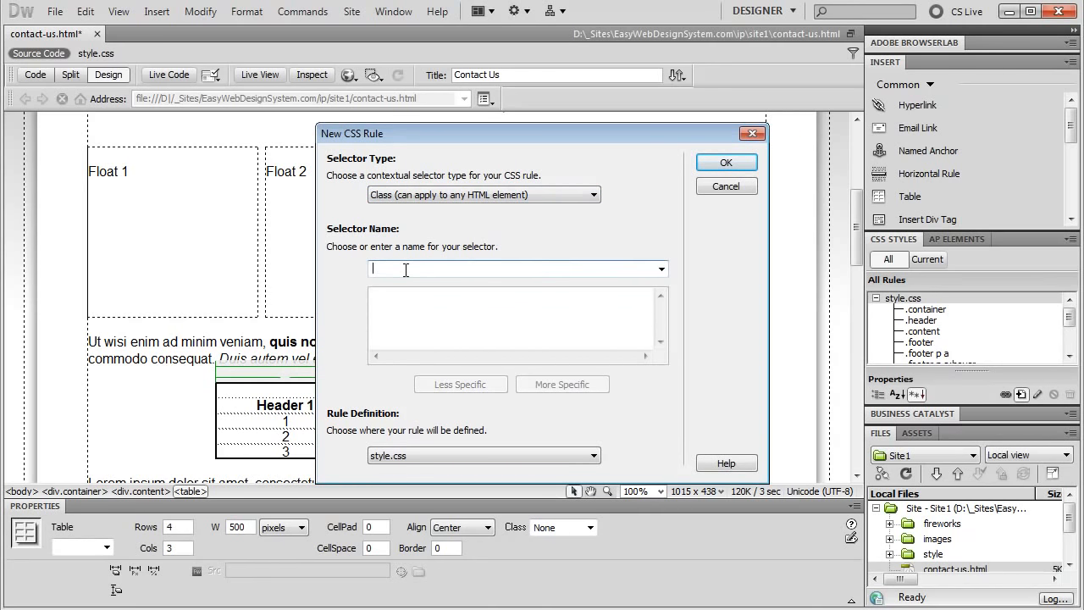
text(.)
text(tab)
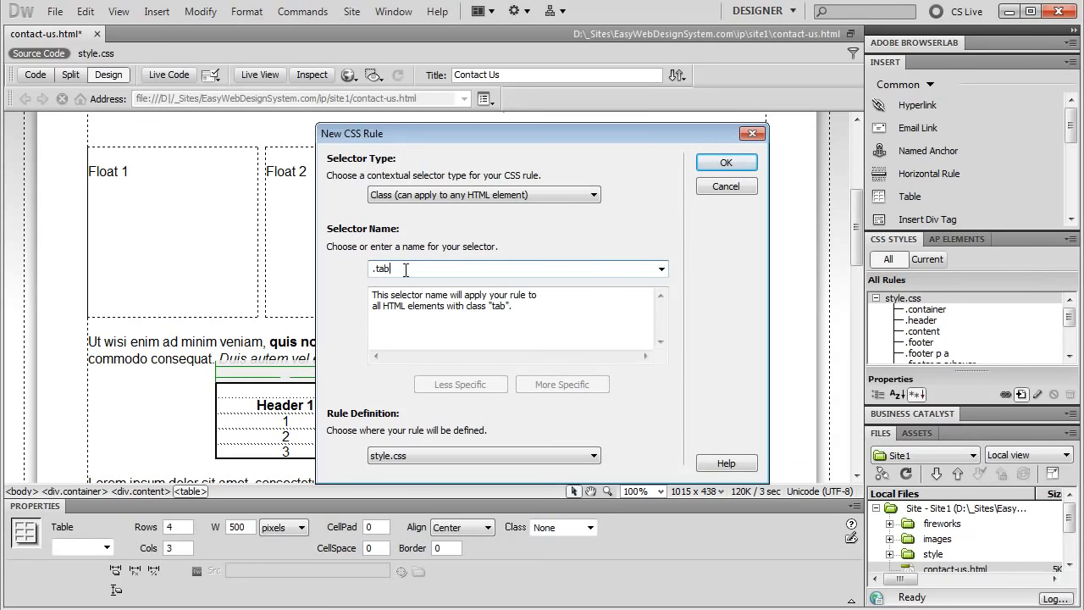
text(leone)
click(718, 163)
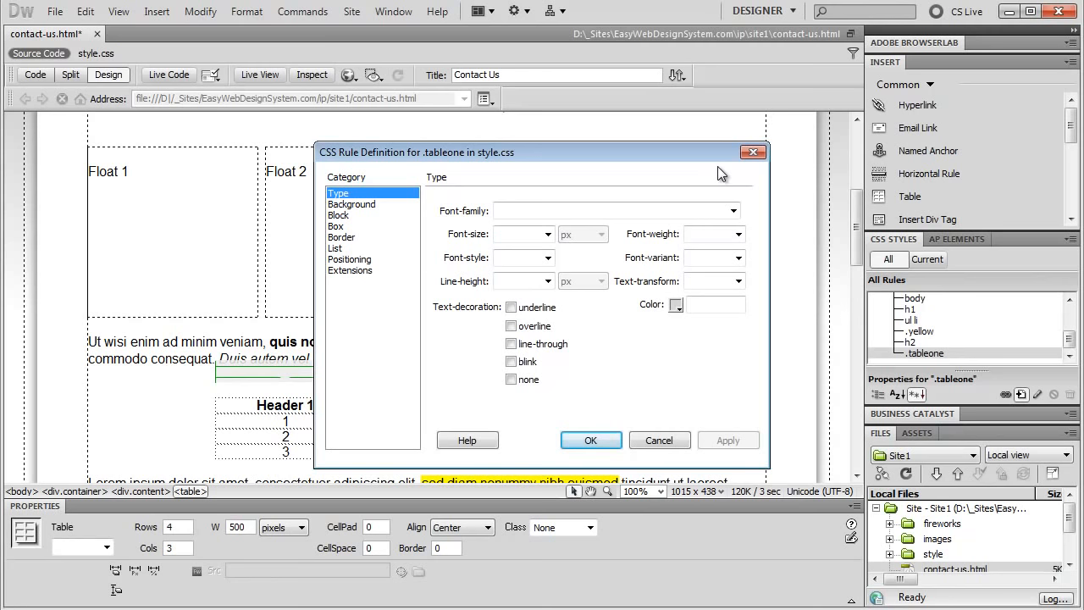
Step: Set the background color of the .tableone rule to #999
click(348, 206)
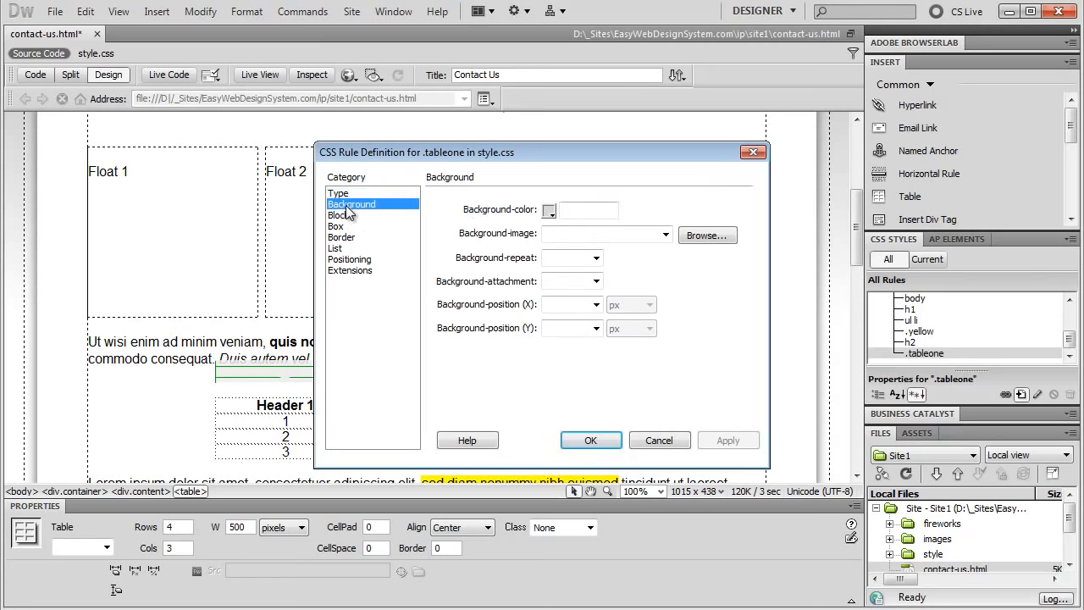
click(549, 211)
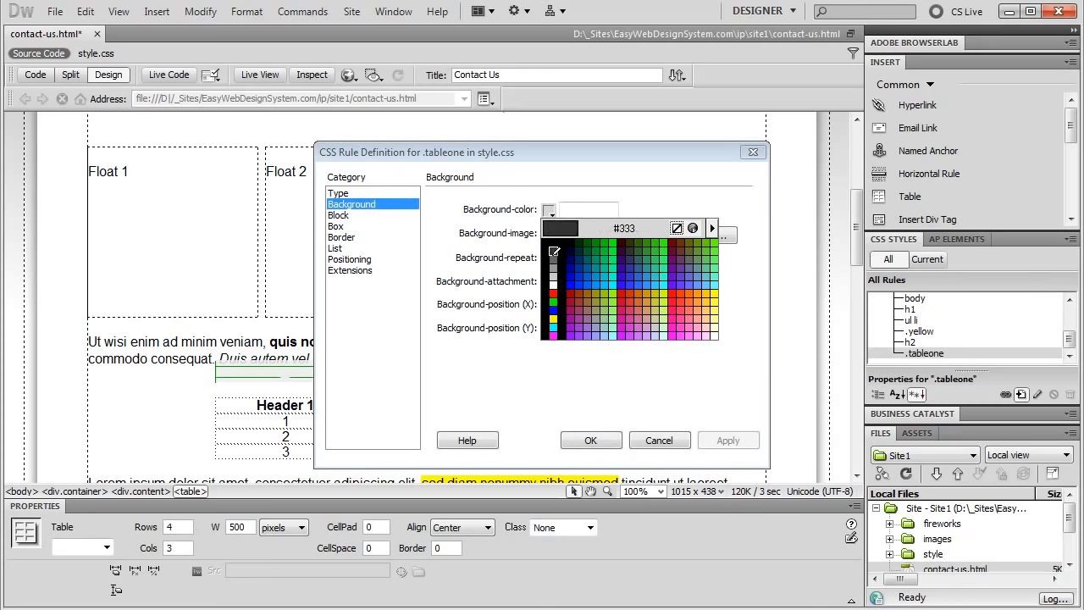
click(552, 268)
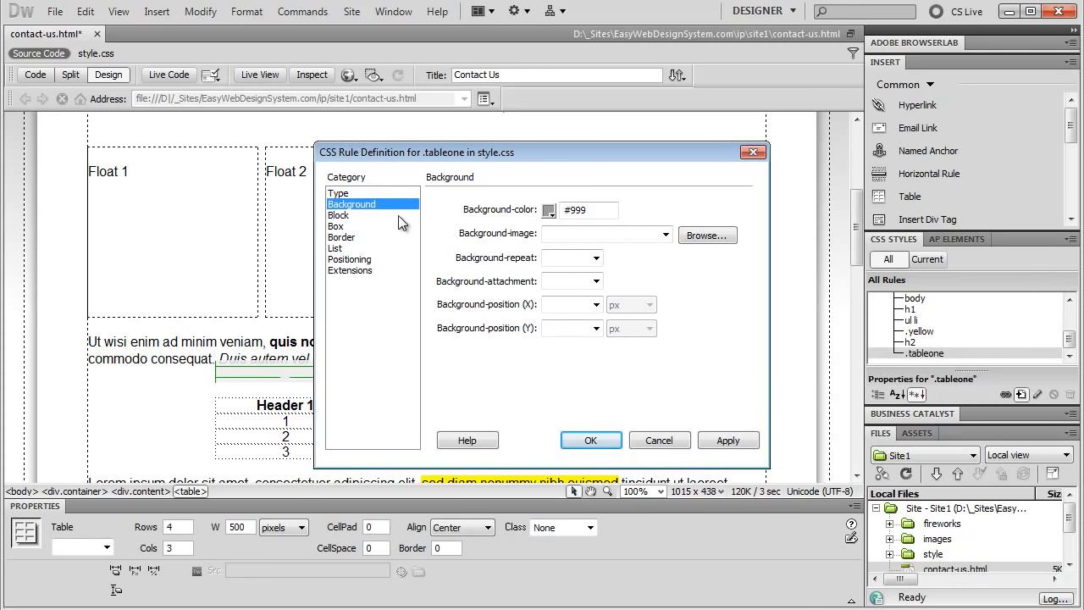
Step: Give the .tableone rule a solid 1 px border in #000 on all sides and save the rule
click(347, 240)
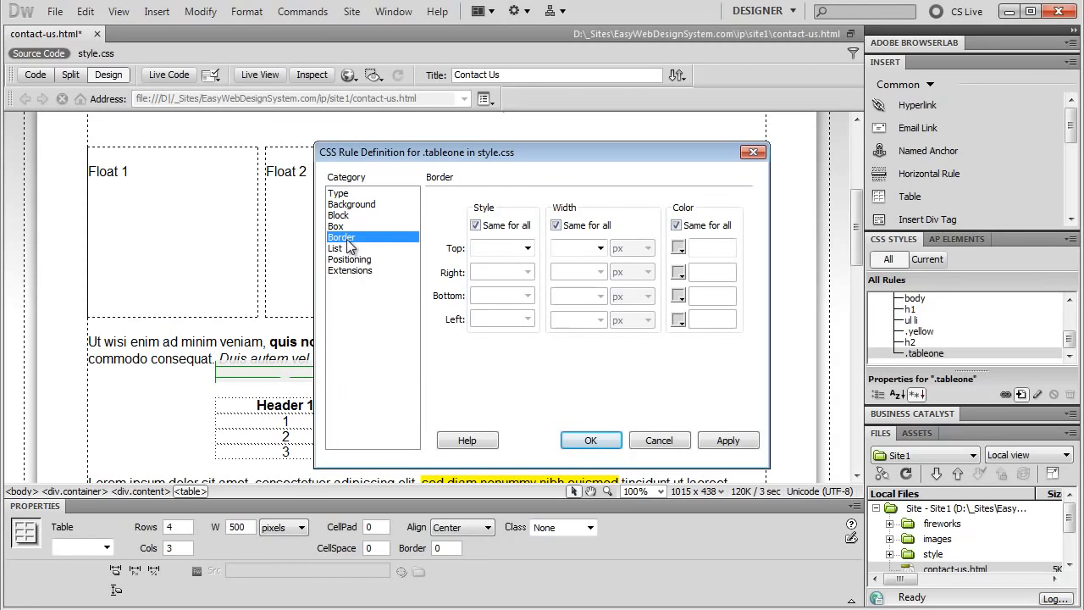
click(526, 249)
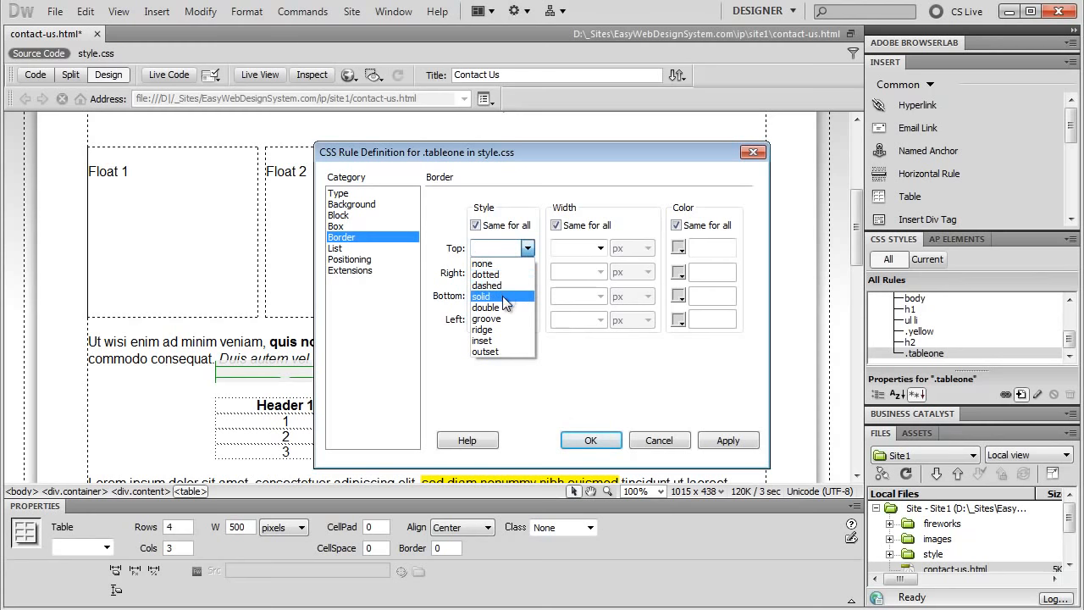
click(500, 295)
click(577, 246)
text(1)
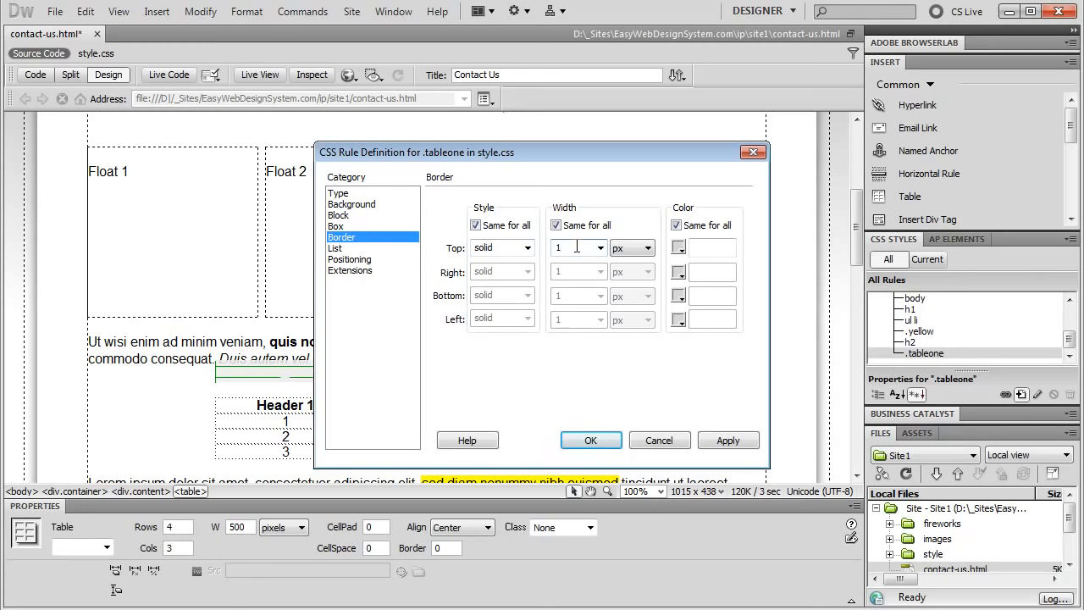
click(680, 248)
click(686, 287)
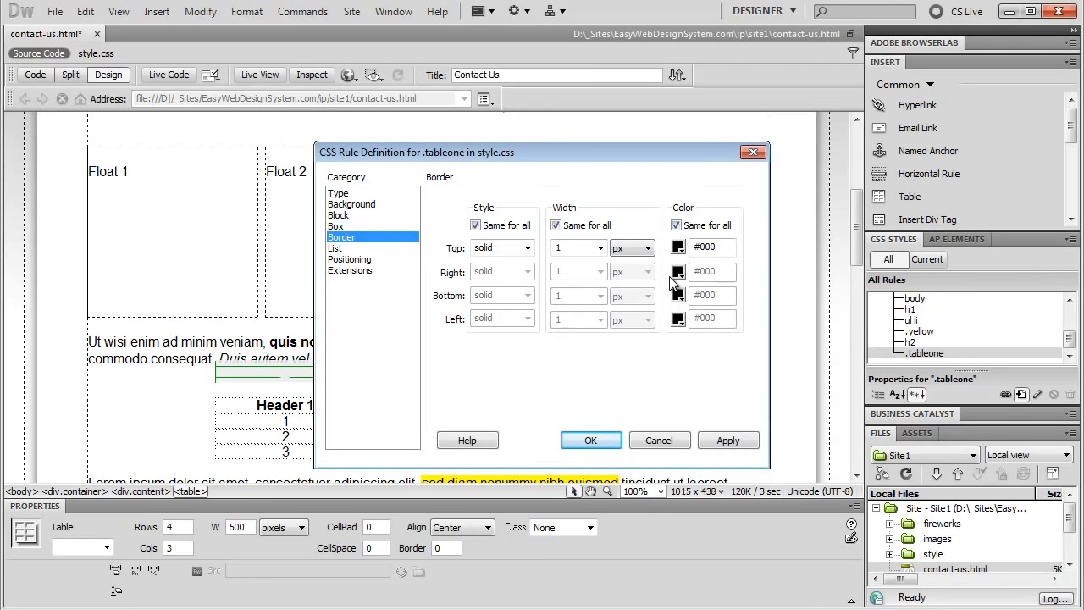
click(590, 440)
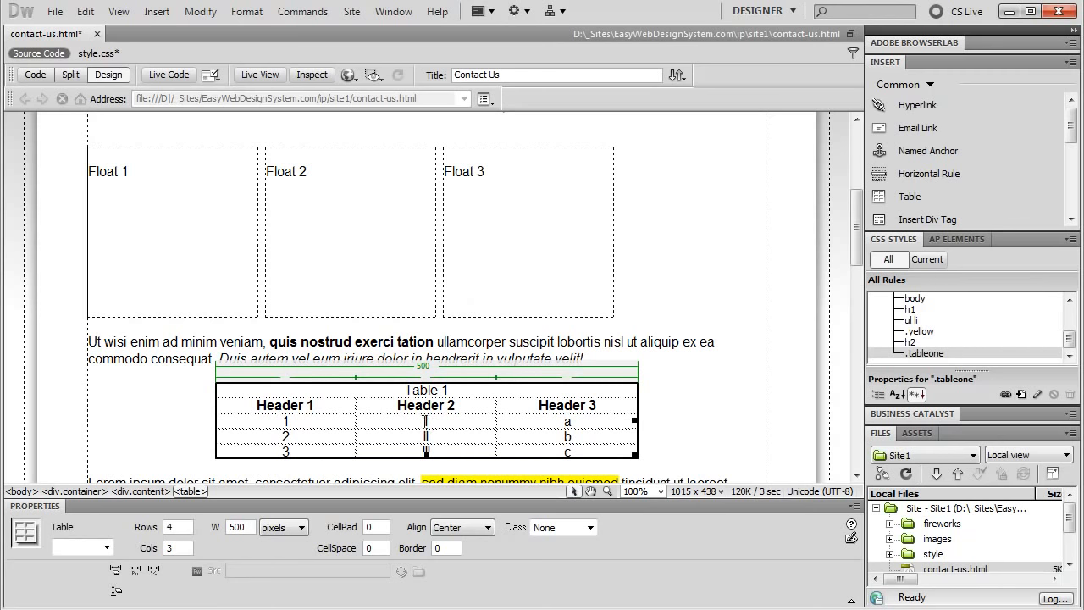
Step: Select the whole table and apply the tableone class to it
click(321, 422)
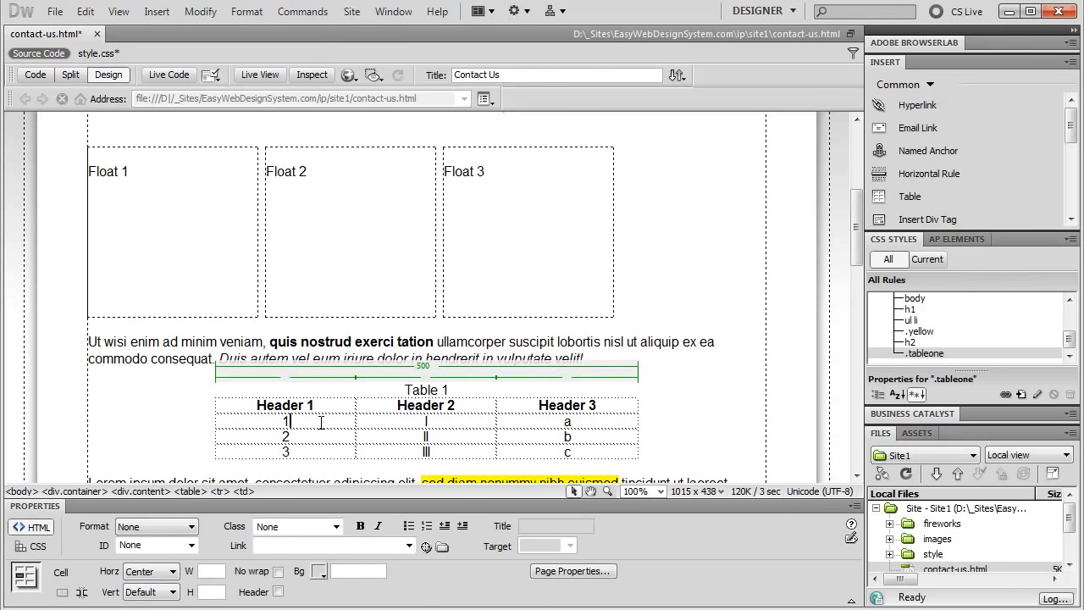
click(189, 492)
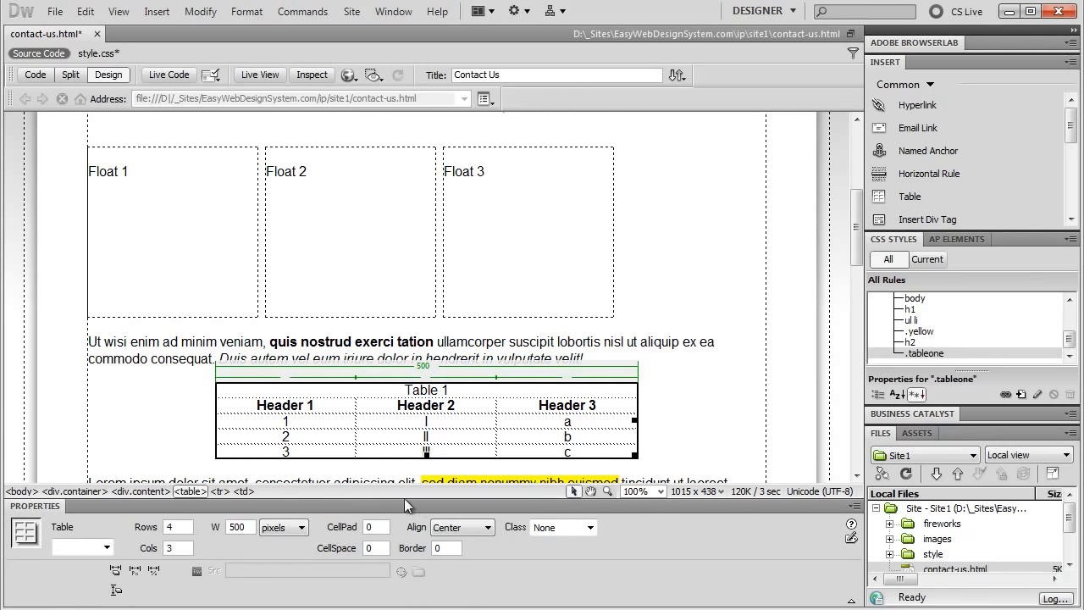
click(591, 528)
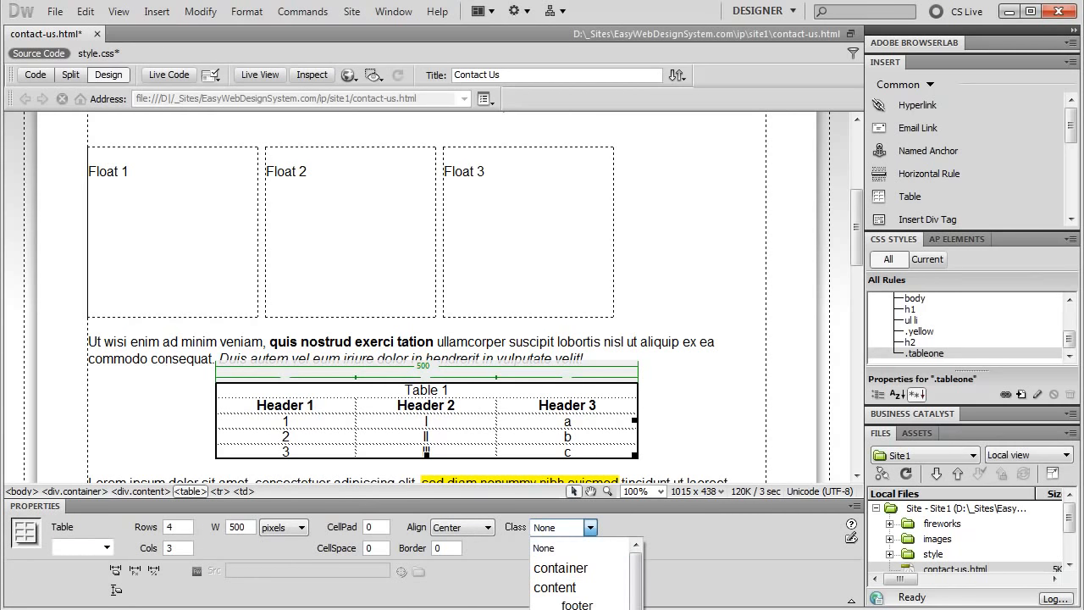
click(569, 608)
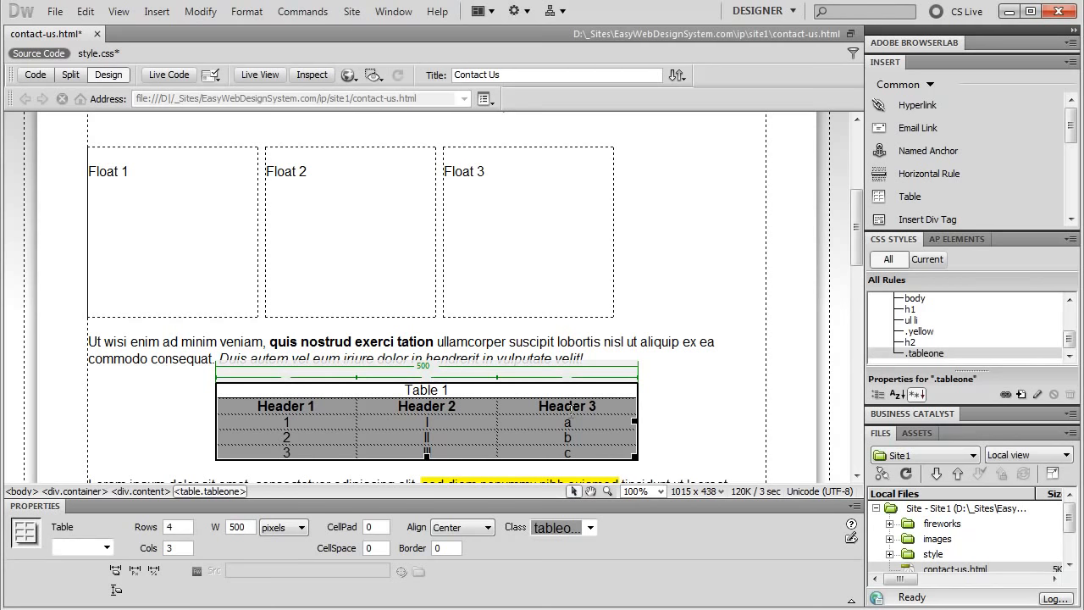
Step: Create a compound CSS rule for the table's header cells with the selector .tableone tr th, defined in style.css
click(318, 407)
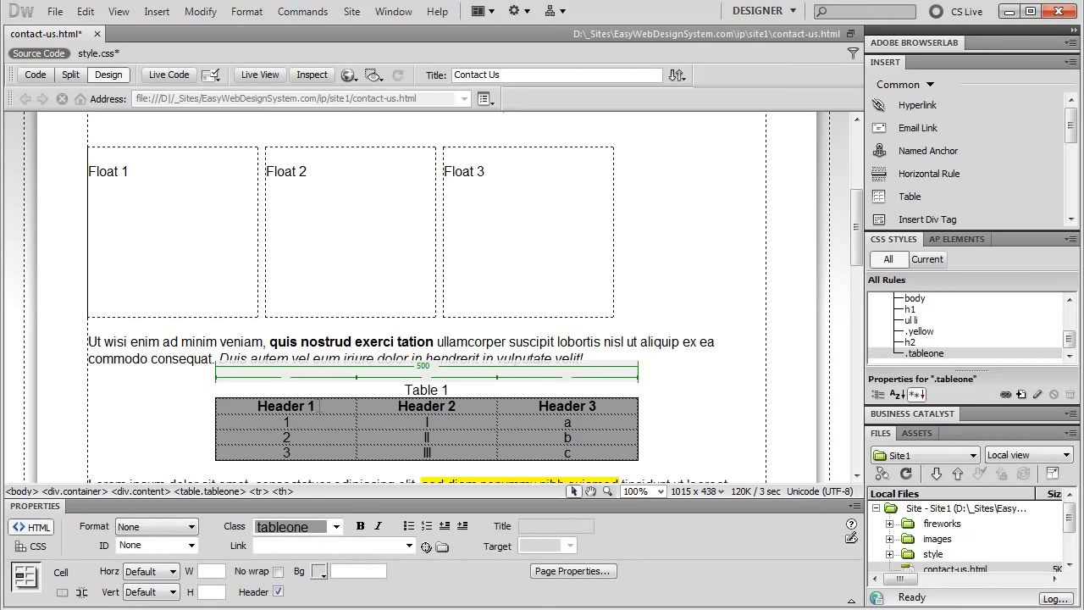
click(1021, 395)
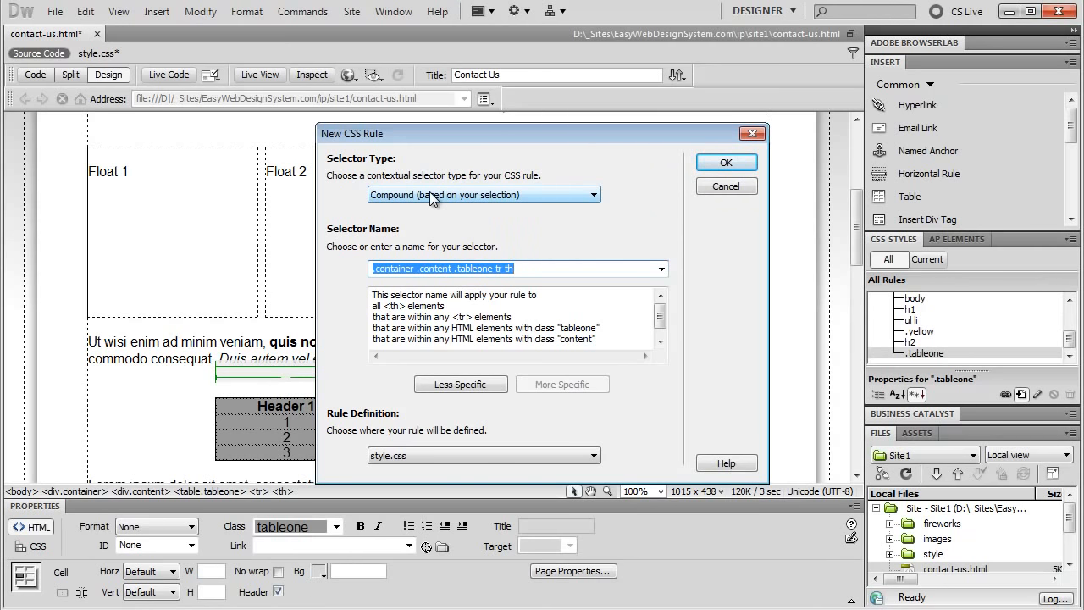
click(458, 385)
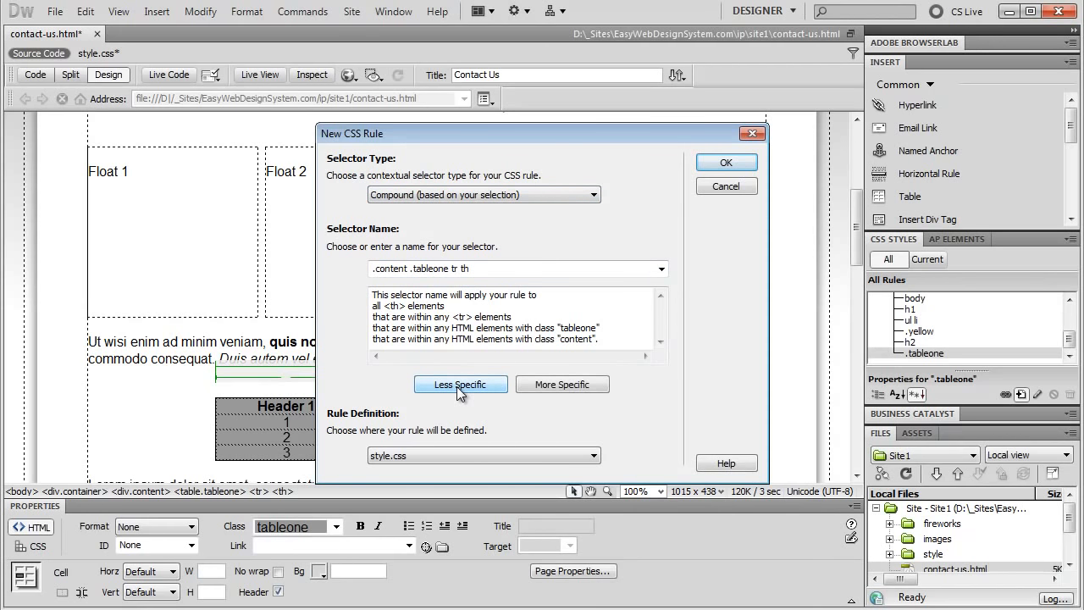
click(458, 385)
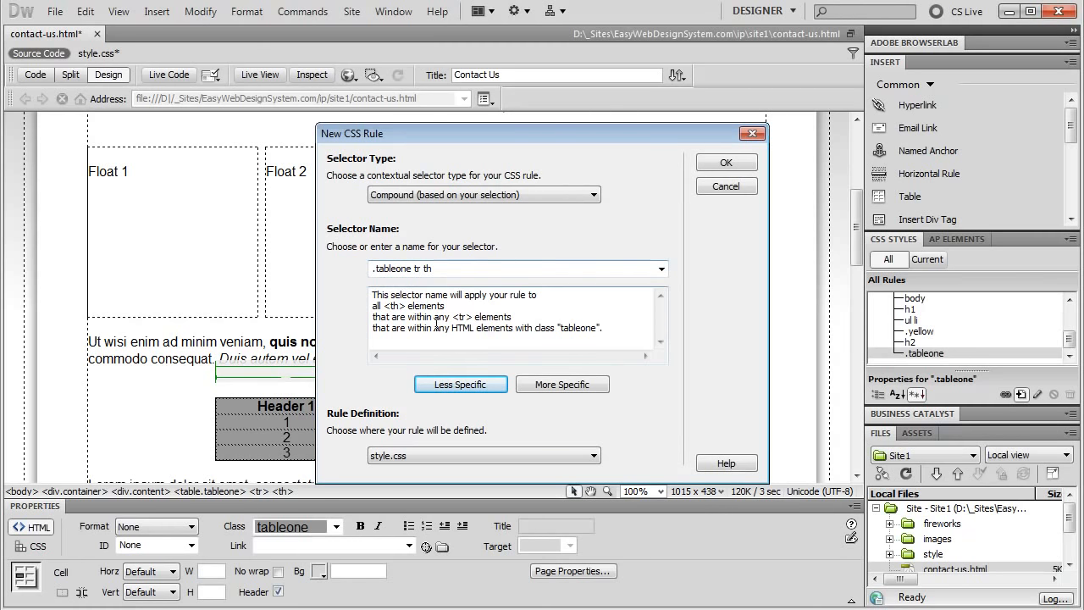
click(713, 159)
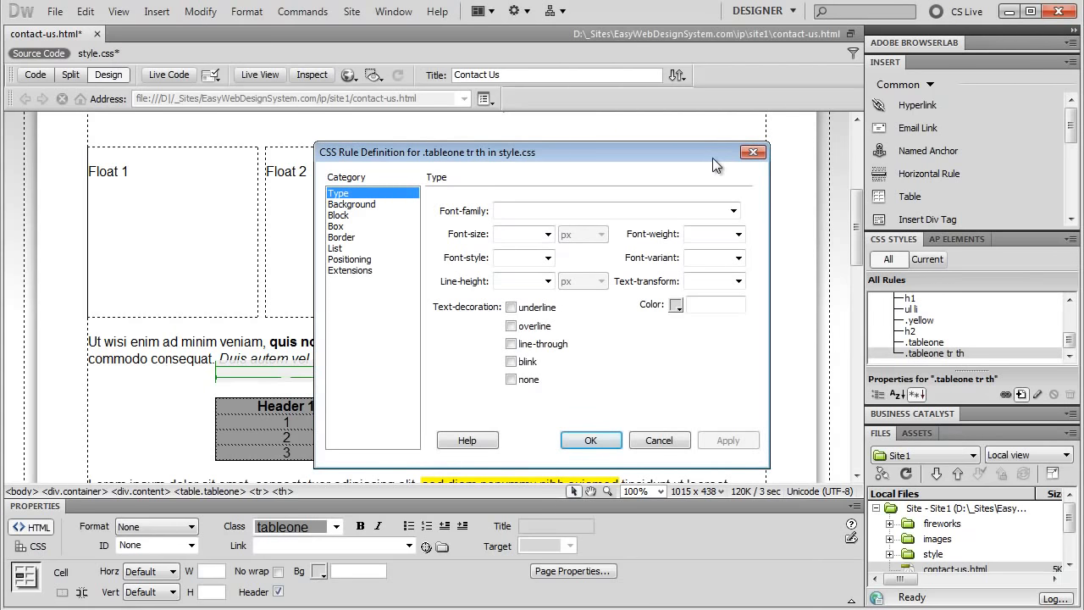
Step: Set the .tableone tr th rule's background color to #666 and its text color to #FFF
click(350, 204)
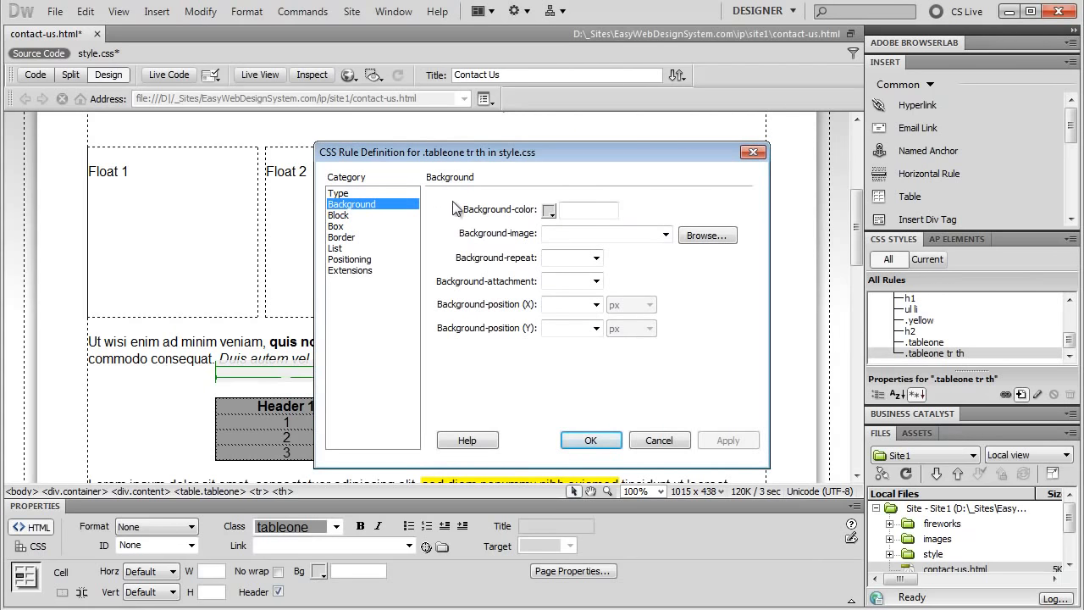
click(549, 211)
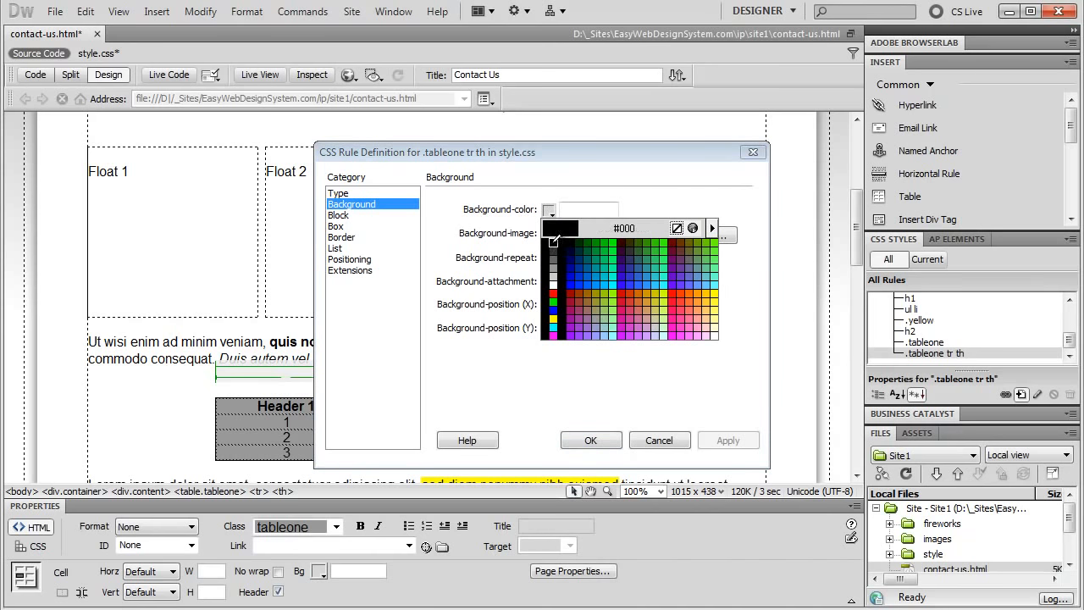
click(552, 262)
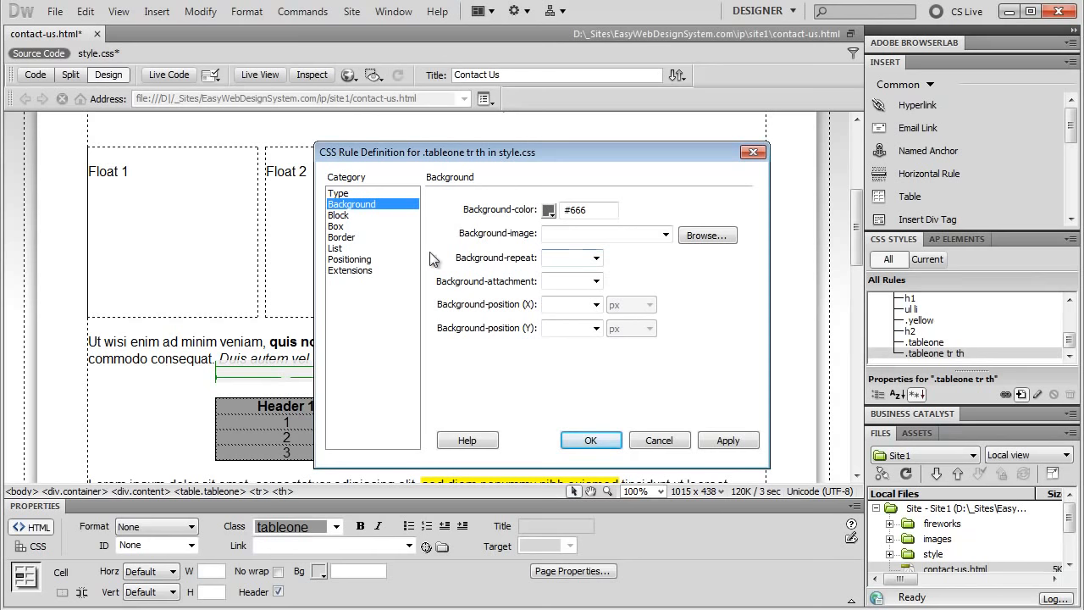
click(346, 195)
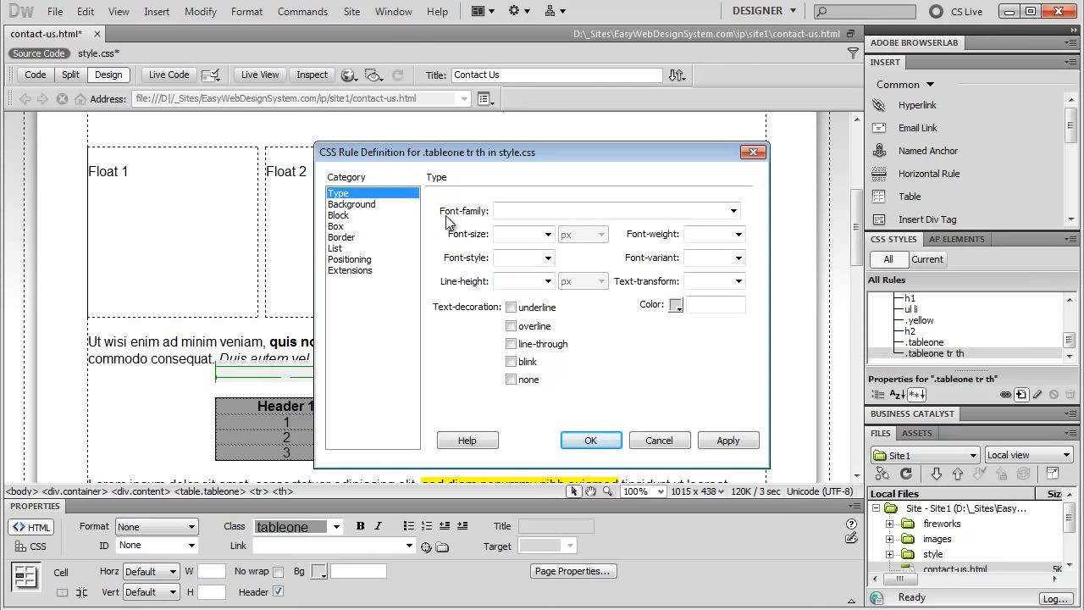
click(676, 304)
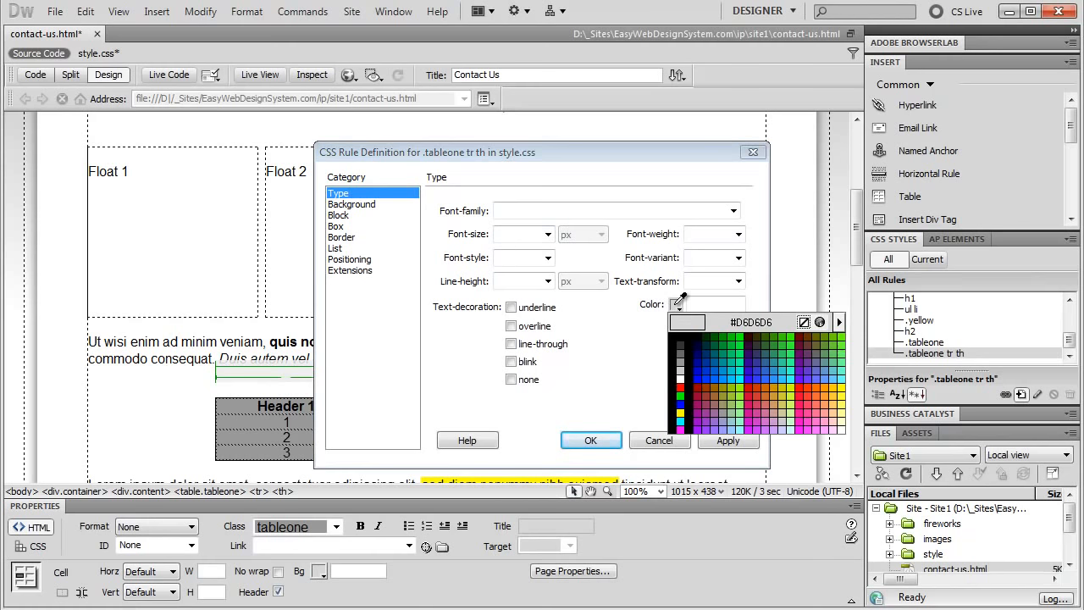
click(681, 378)
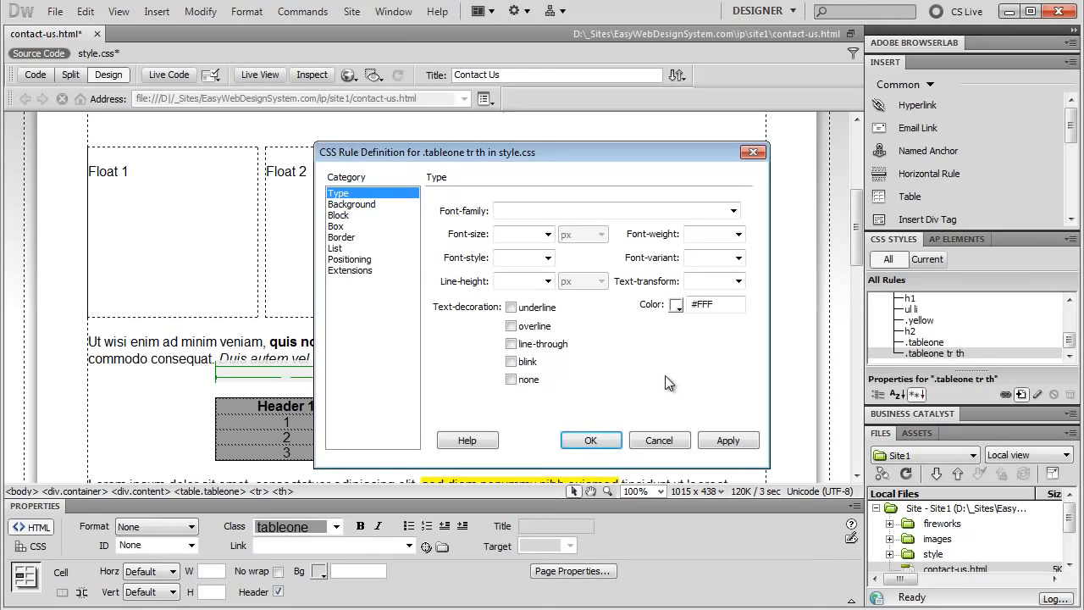
Step: Give the .tableone tr th rule a solid 1 px border in #000 on all sides and save it
click(347, 239)
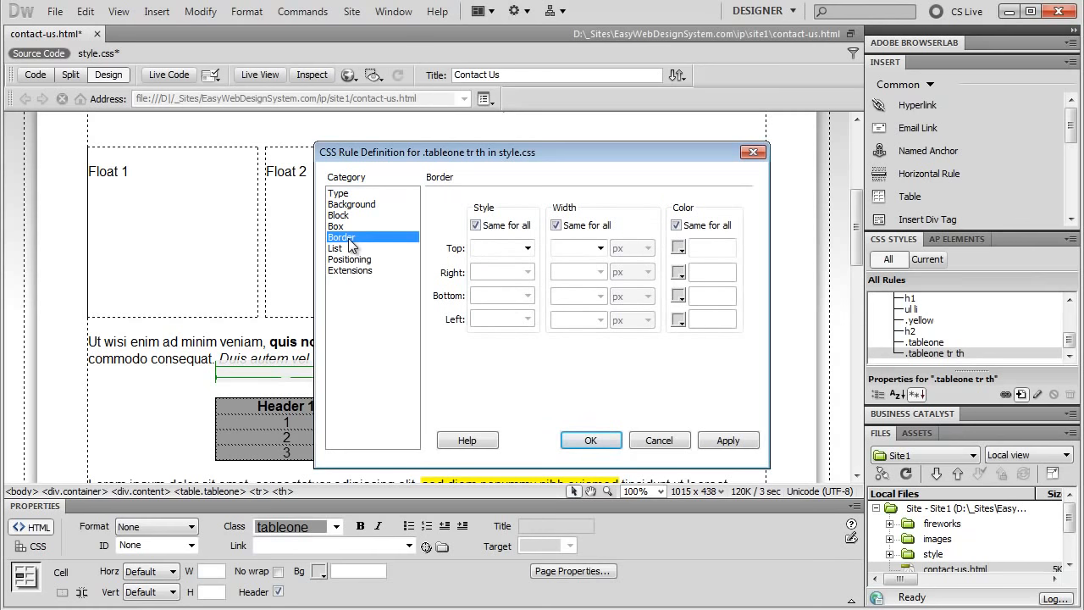
click(527, 247)
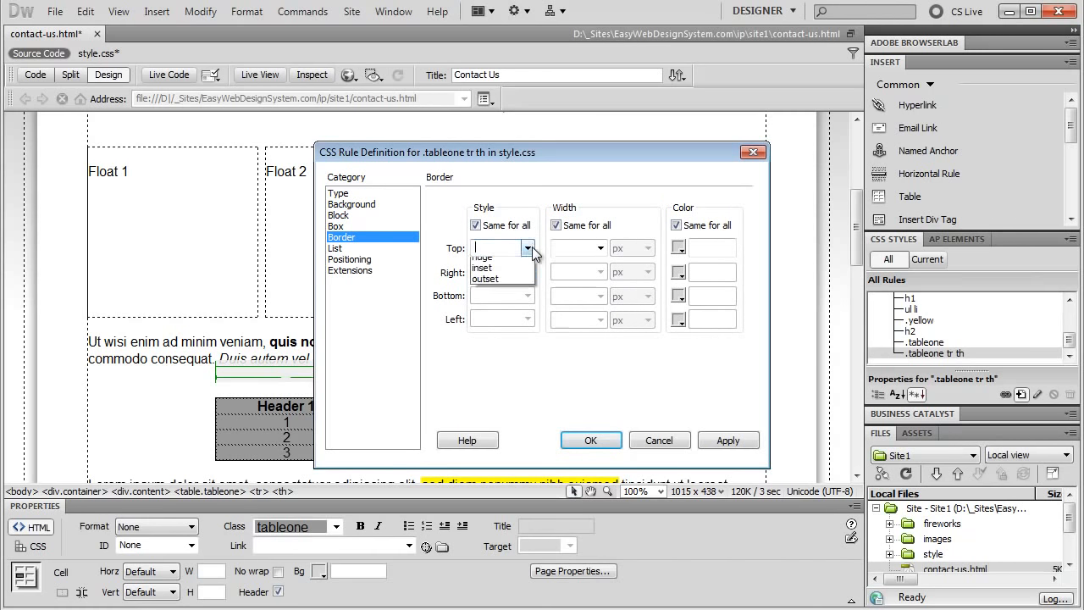
click(511, 297)
click(577, 248)
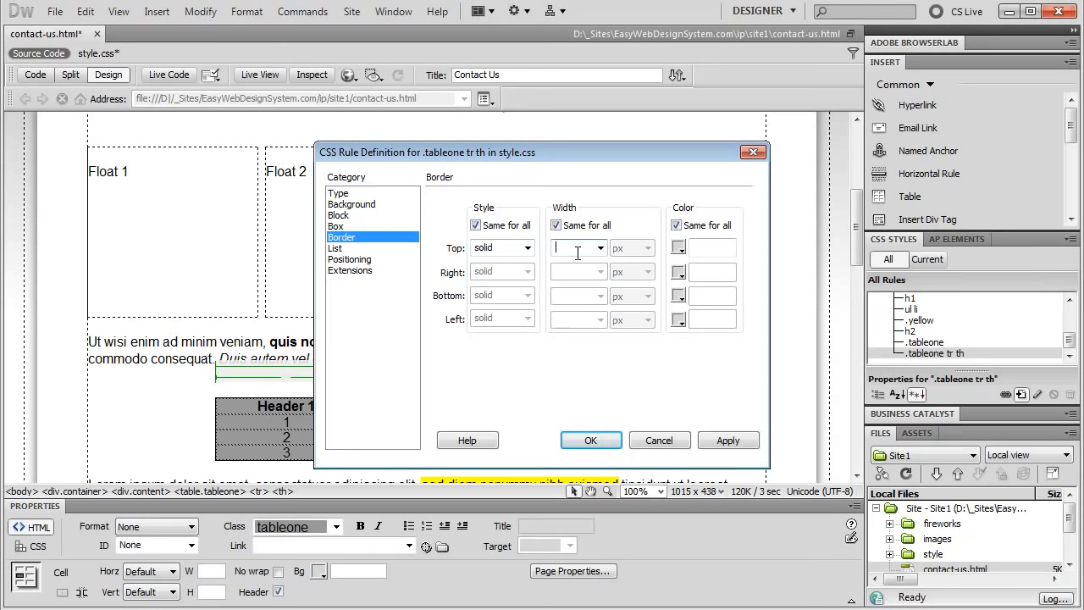
text(1)
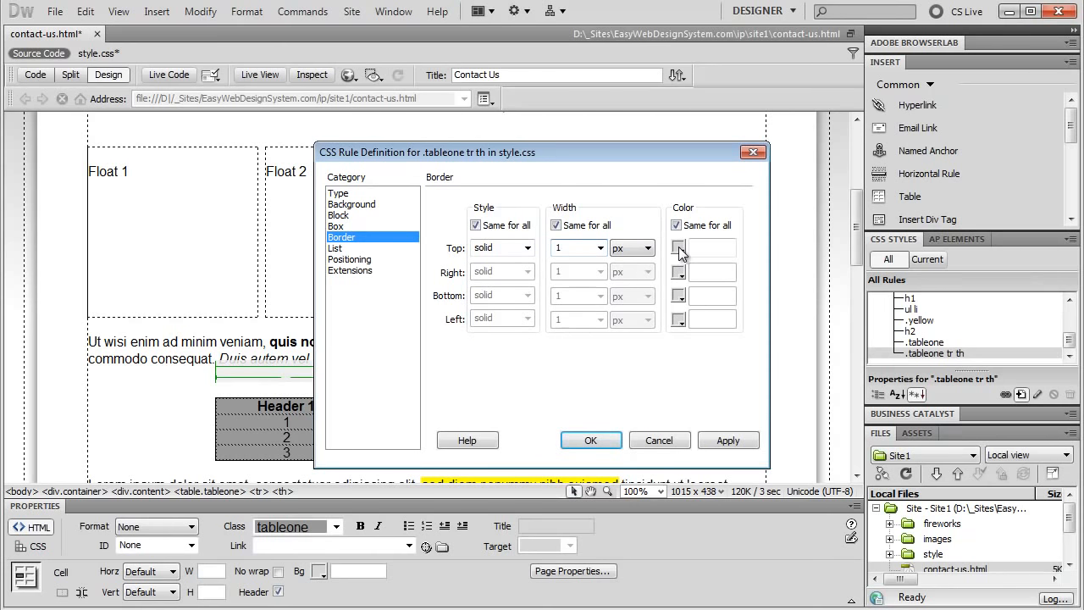
click(679, 250)
click(683, 274)
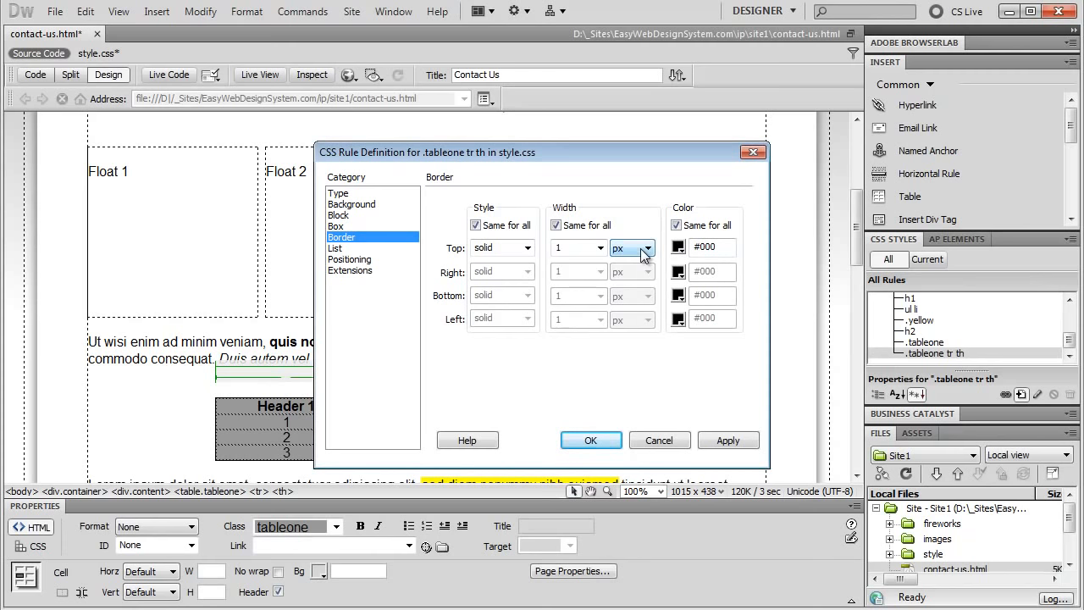
click(591, 442)
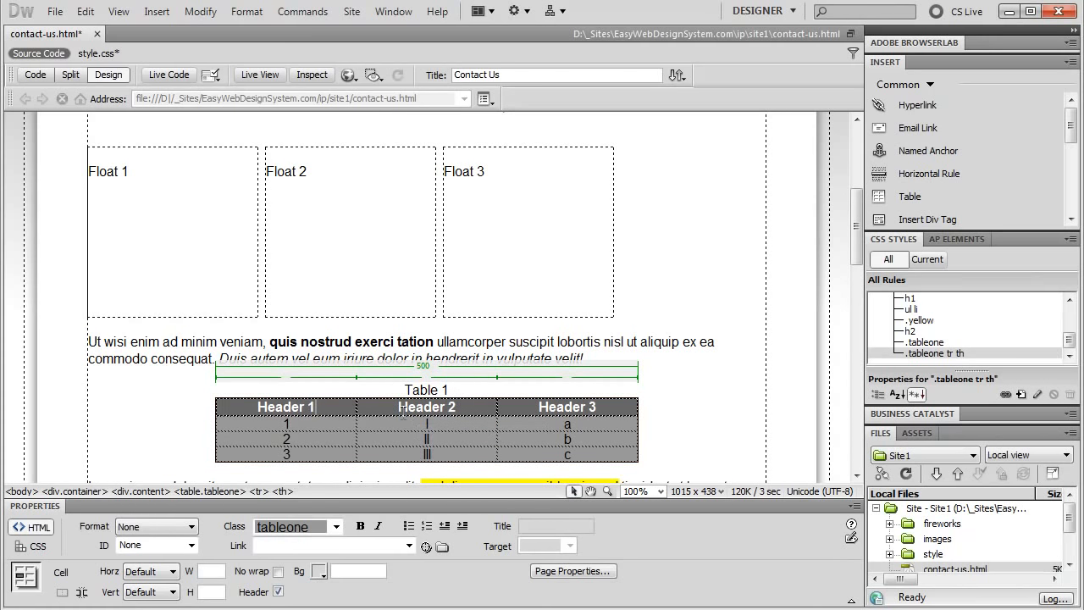
Step: Create a compound CSS rule for the table's data cells with the selector .tableone tr td, defined in style.css
click(302, 423)
click(1021, 395)
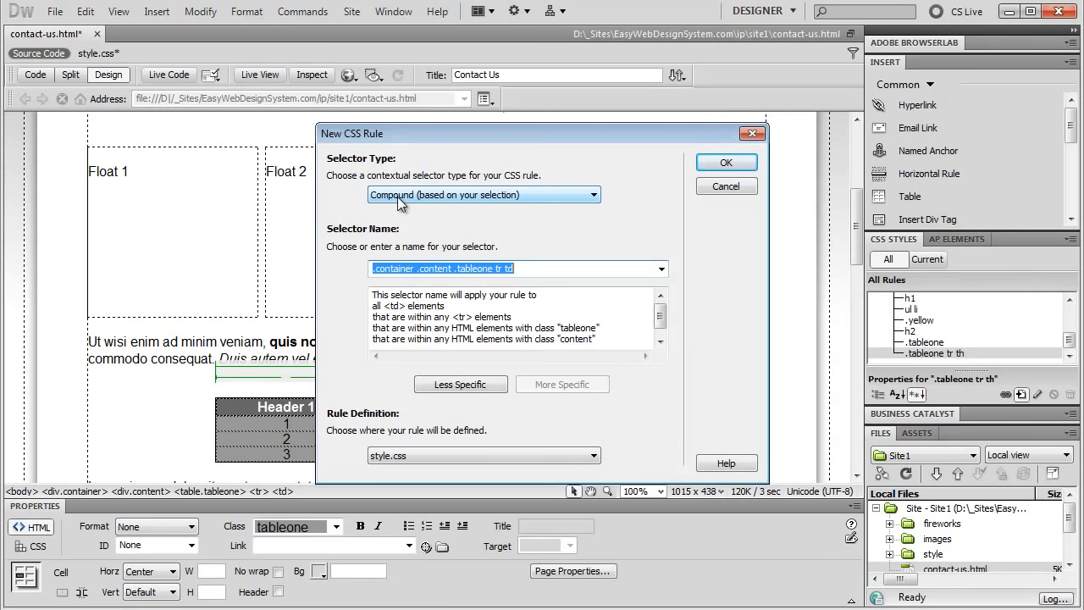
click(448, 384)
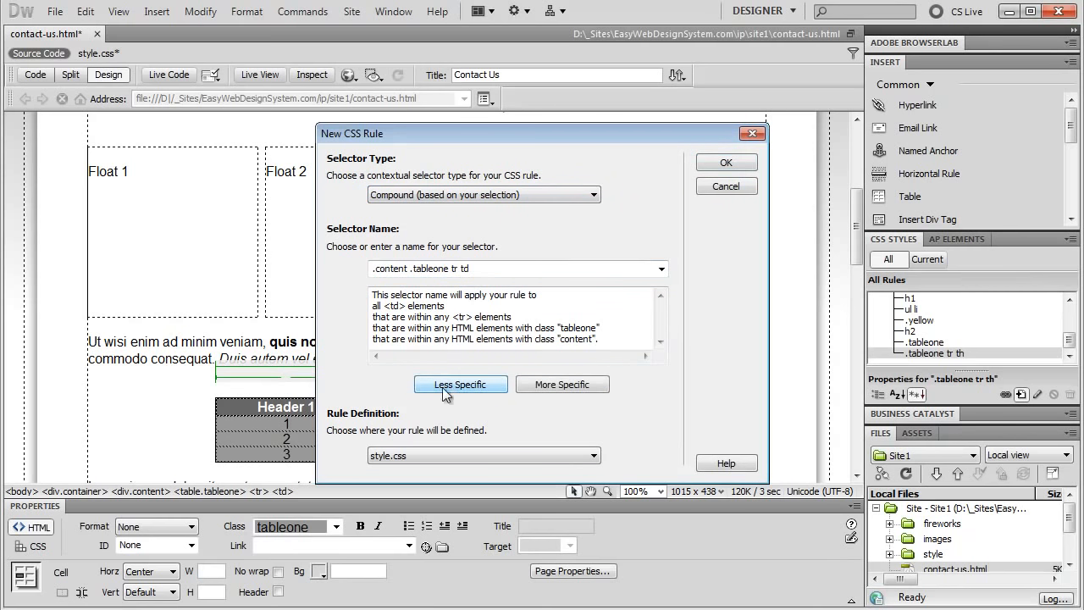
click(453, 386)
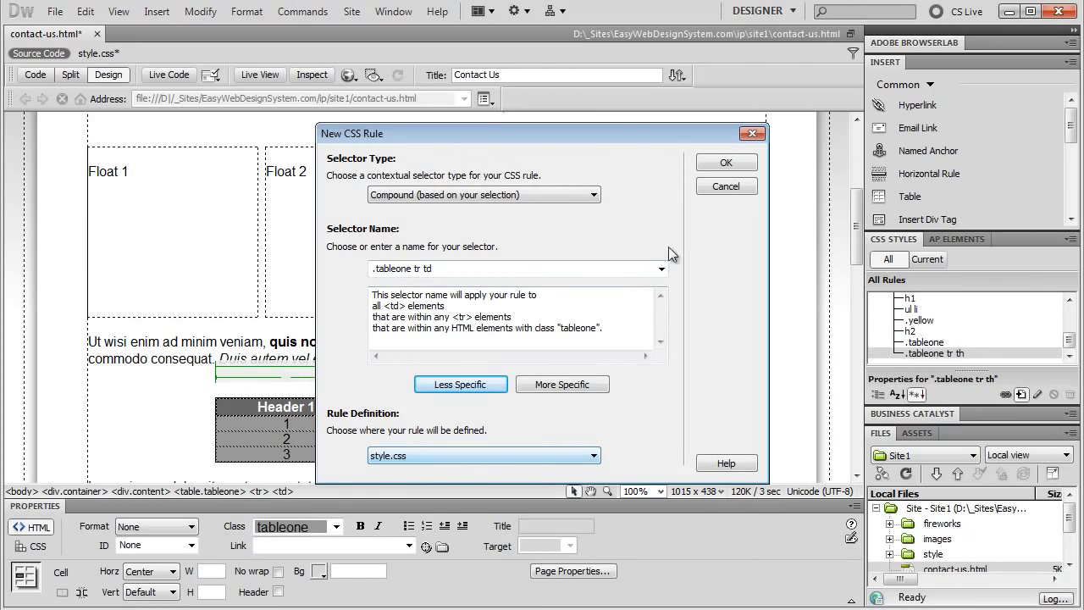
click(713, 165)
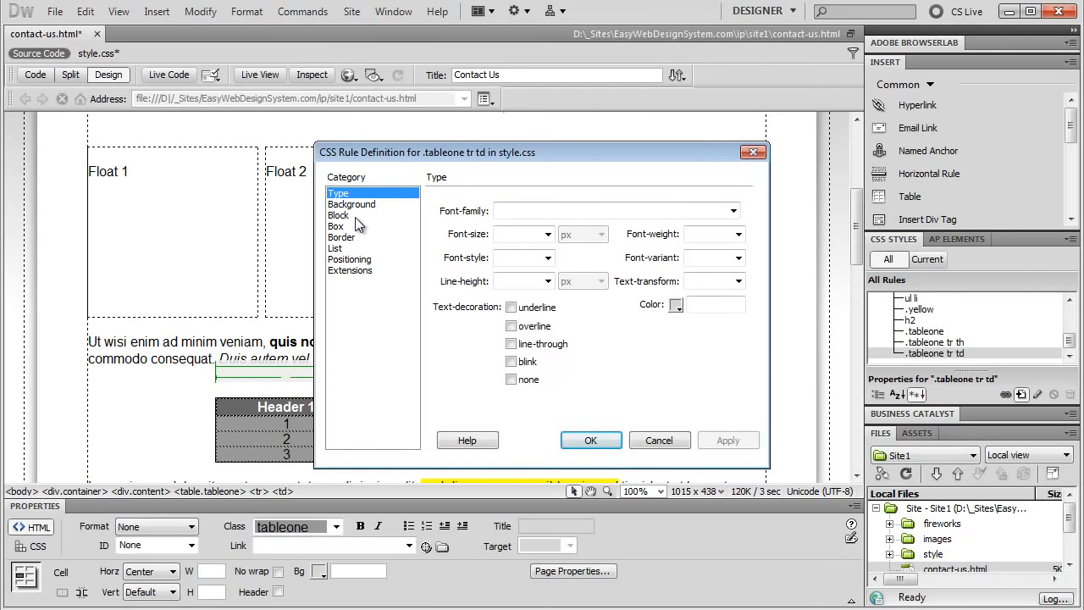
Step: Give the .tableone tr td rule a solid 1 px border in #000 on all sides and save it
click(342, 238)
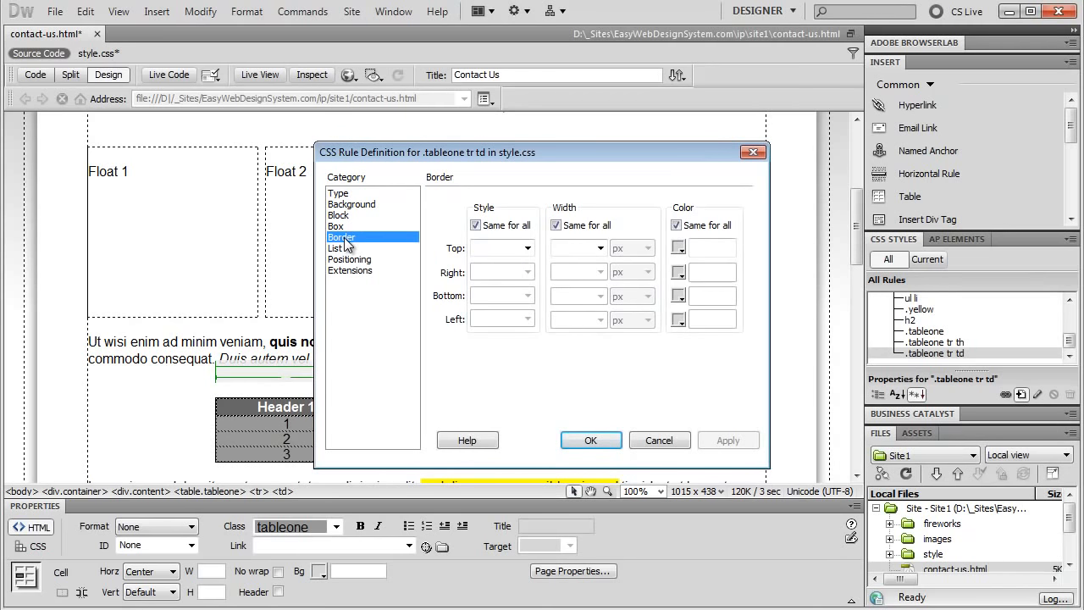
click(527, 248)
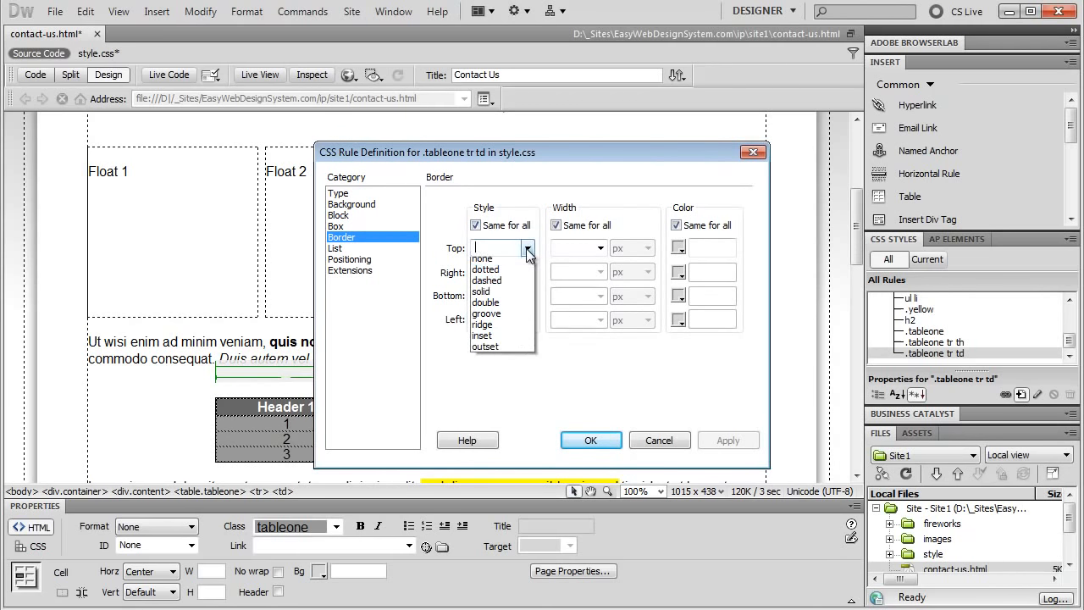
click(505, 296)
click(575, 248)
text(1)
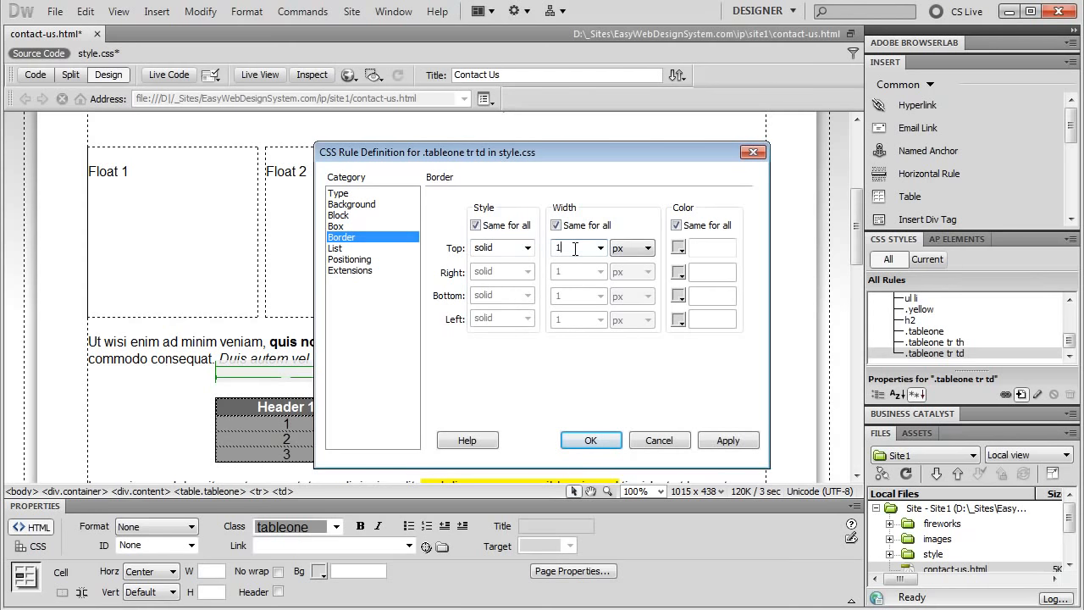
click(679, 250)
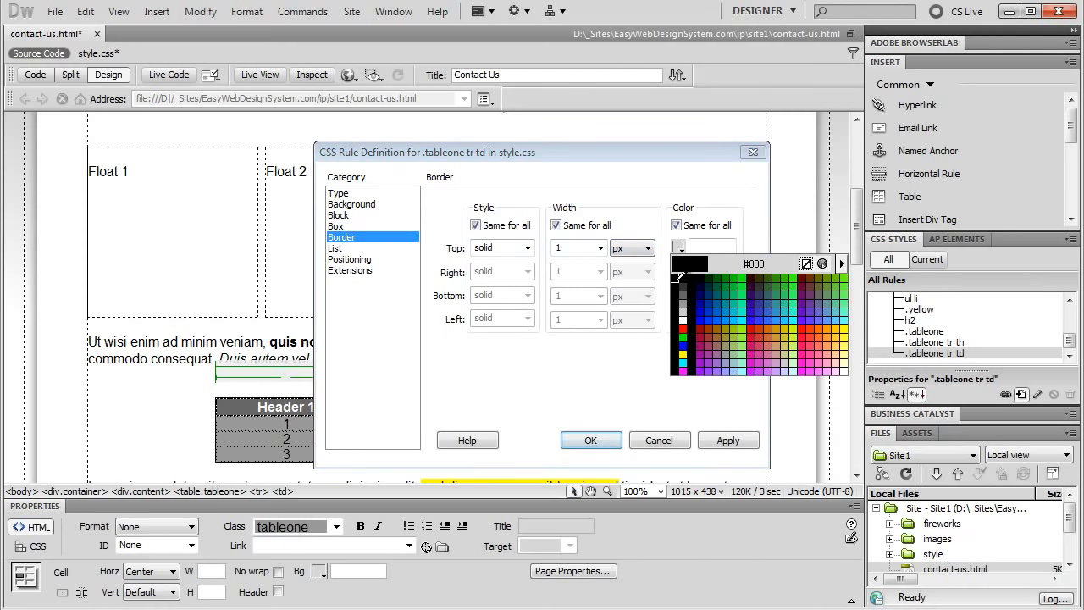
click(681, 280)
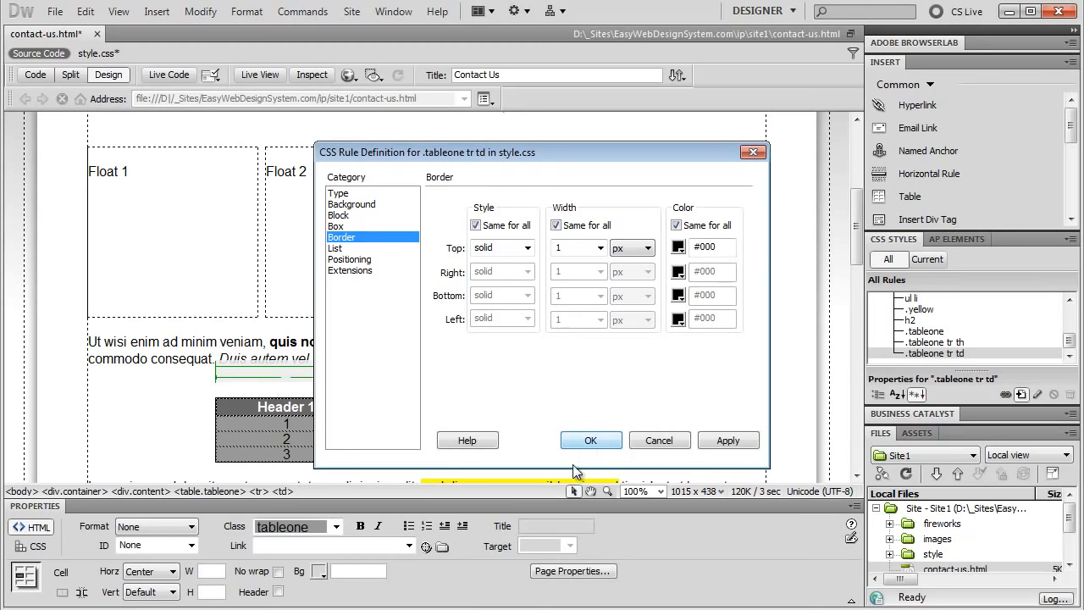
click(591, 440)
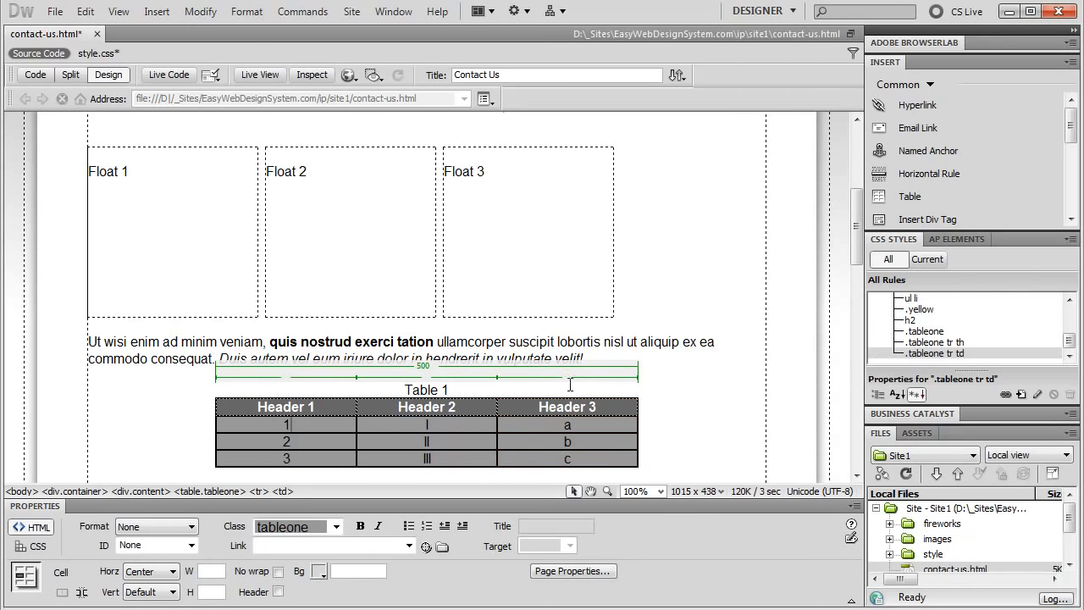
click(374, 75)
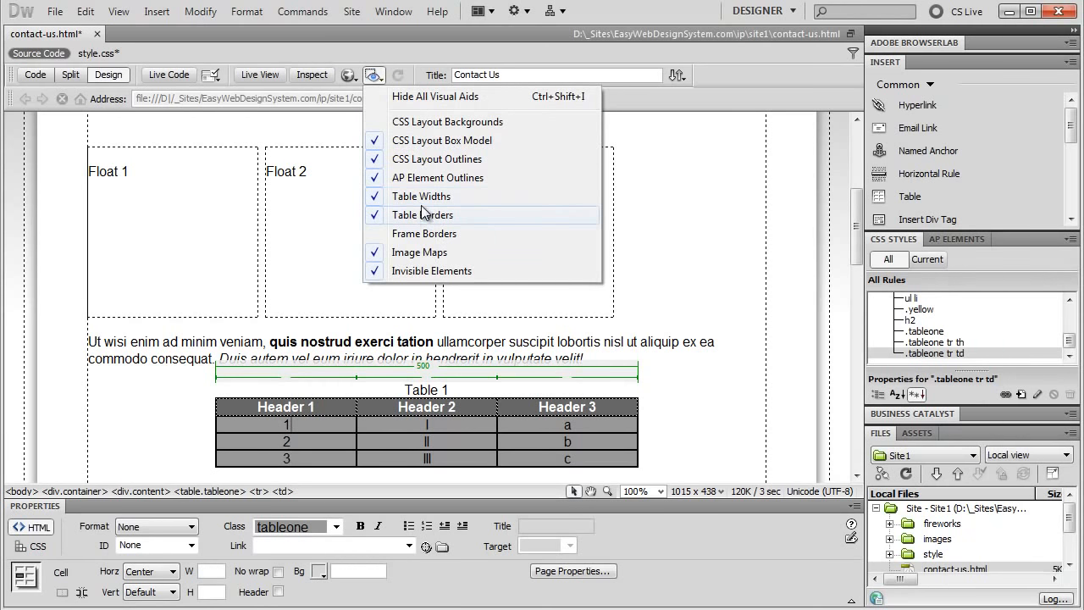
click(392, 55)
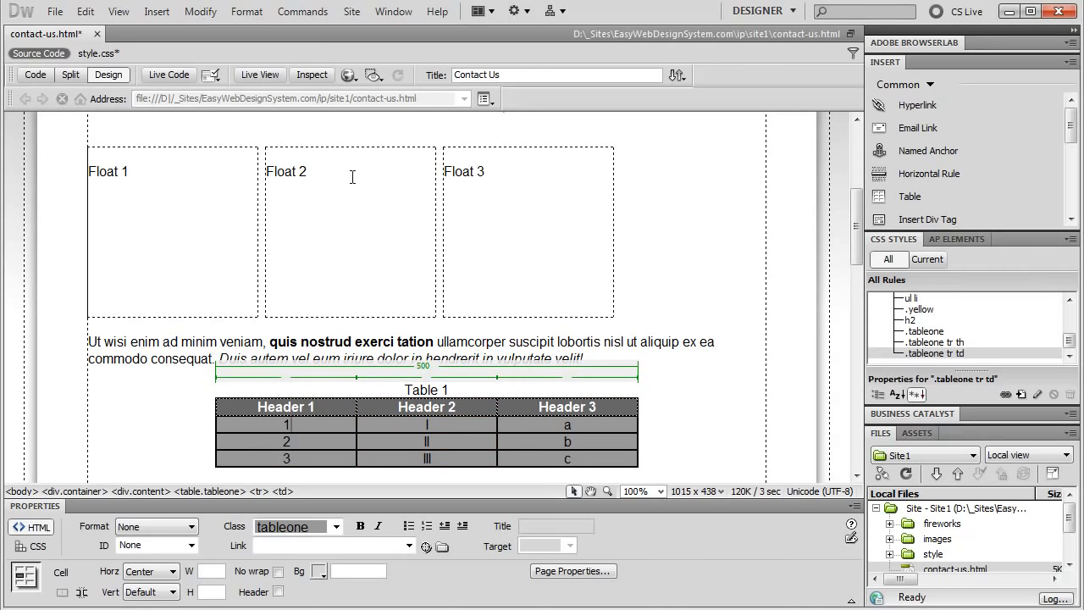
Step: Open the Sort Table settings for Table 1 and move the dialog clear of the table
click(301, 17)
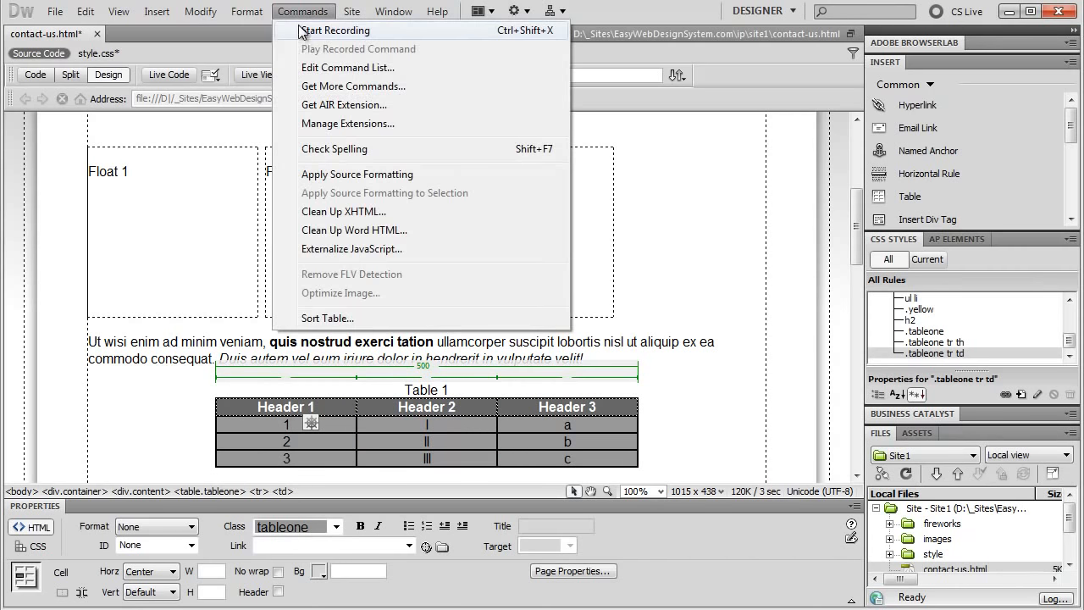
click(312, 318)
drag(453, 189, 350, 133)
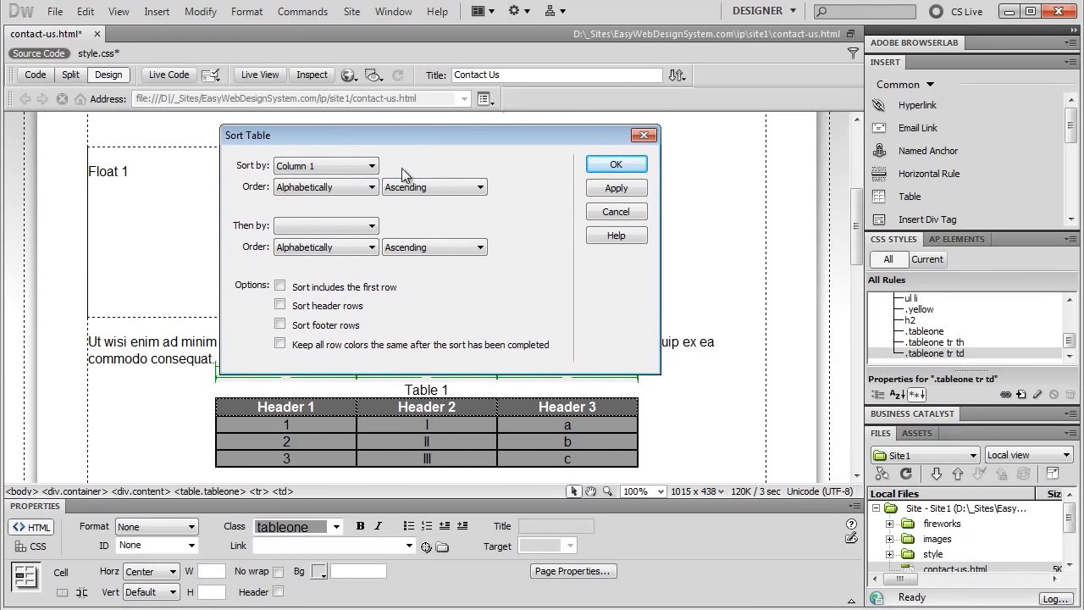